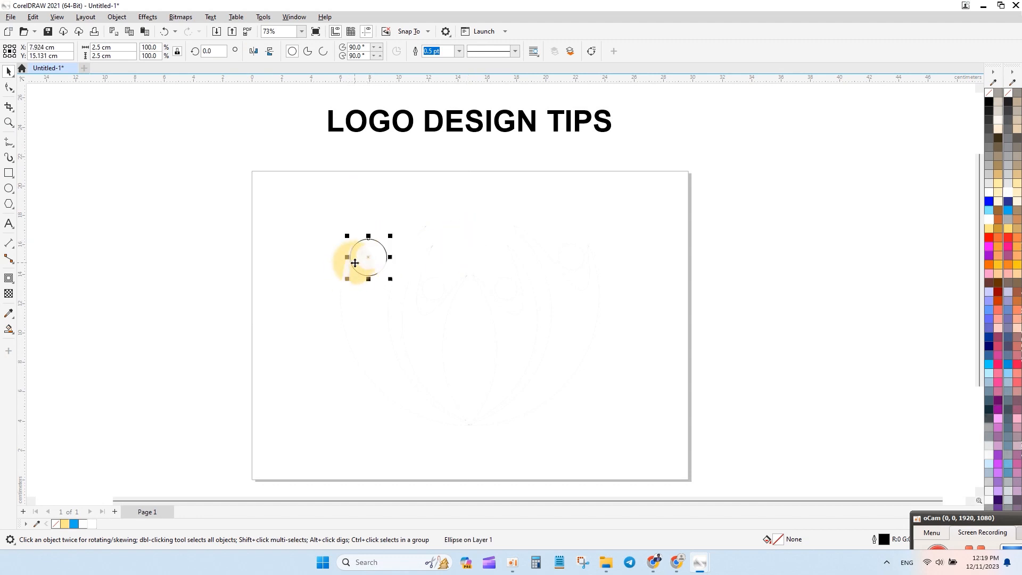
Scale the circle down proportionally to about 1.66 cm in diameter.
scroll(369, 257, up, 4)
scroll(368, 257, up, 9)
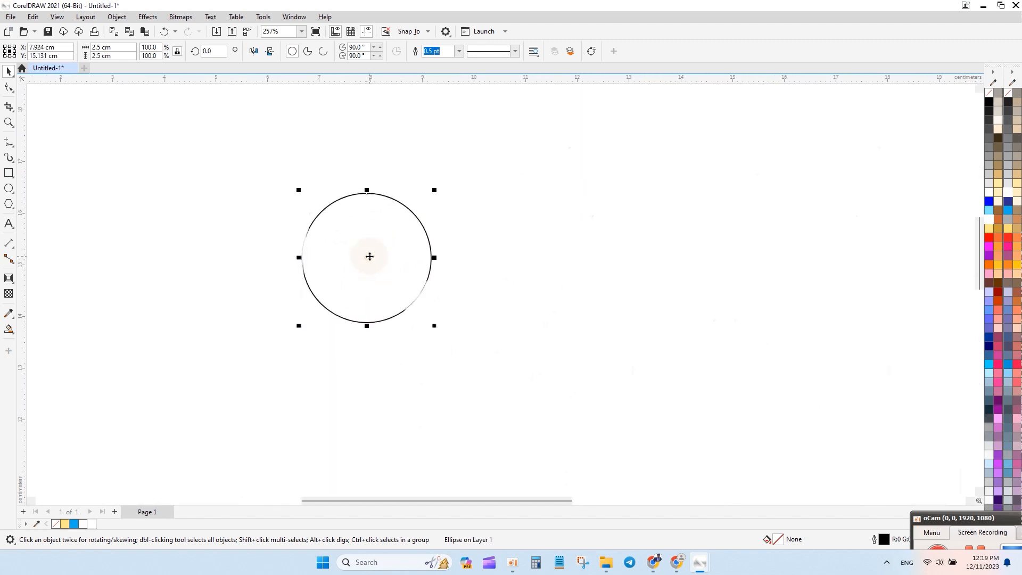
drag(479, 142, 458, 185)
scroll(371, 160, down, 8)
scroll(375, 196, down, 1)
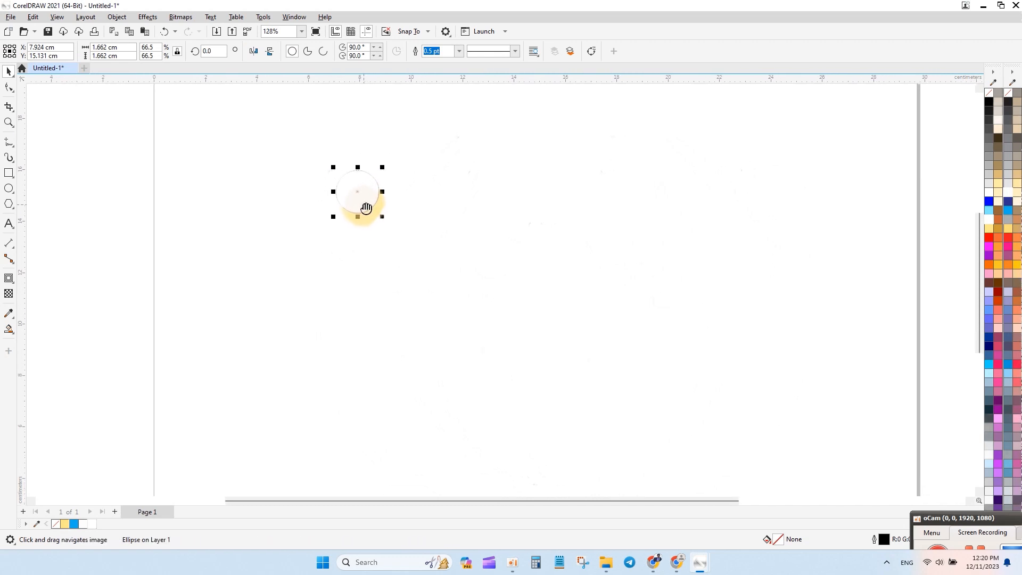
Draw the body's inner edge as two joined 3-Point Curve arcs, about 5.5 cm wide and 13.5 cm tall, from bottom tip to upper arm tip.
click(93, 151)
click(12, 149)
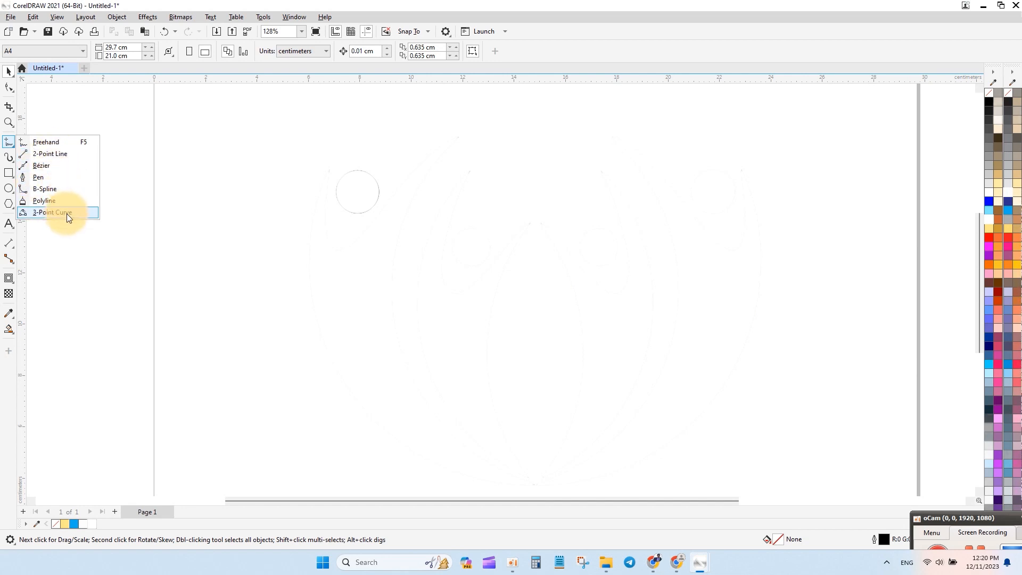
click(54, 212)
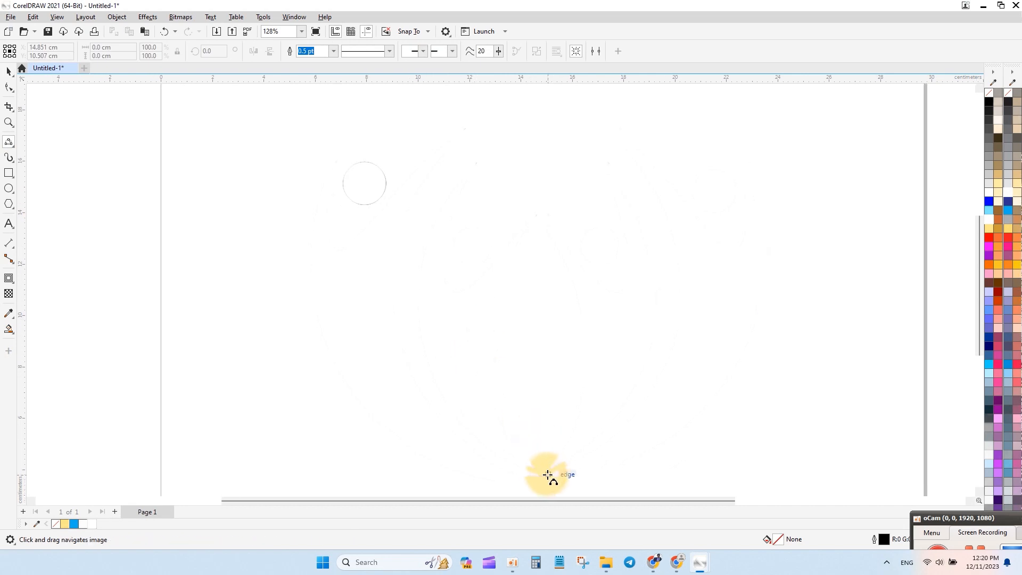
drag(541, 475, 399, 262)
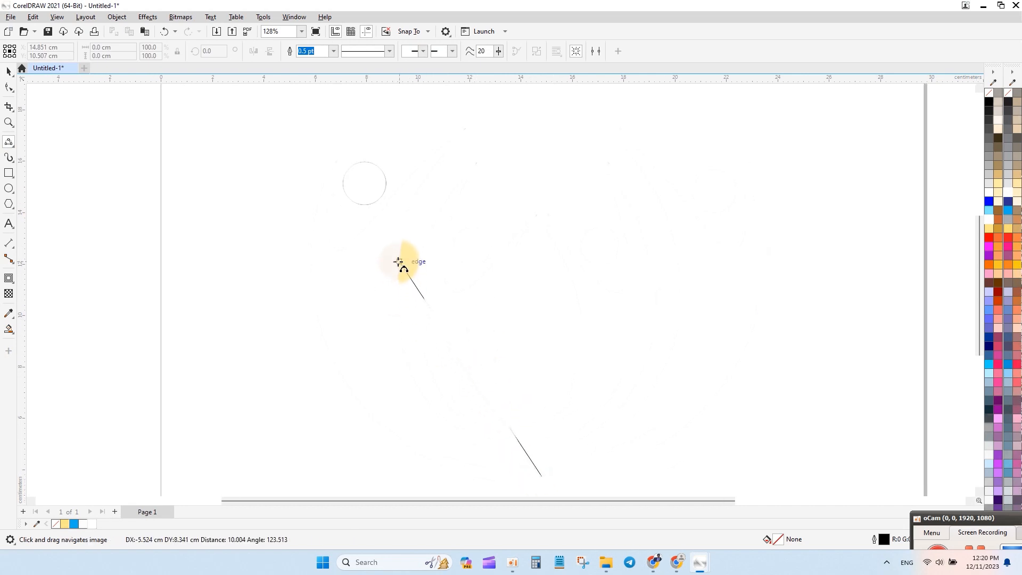
click(435, 394)
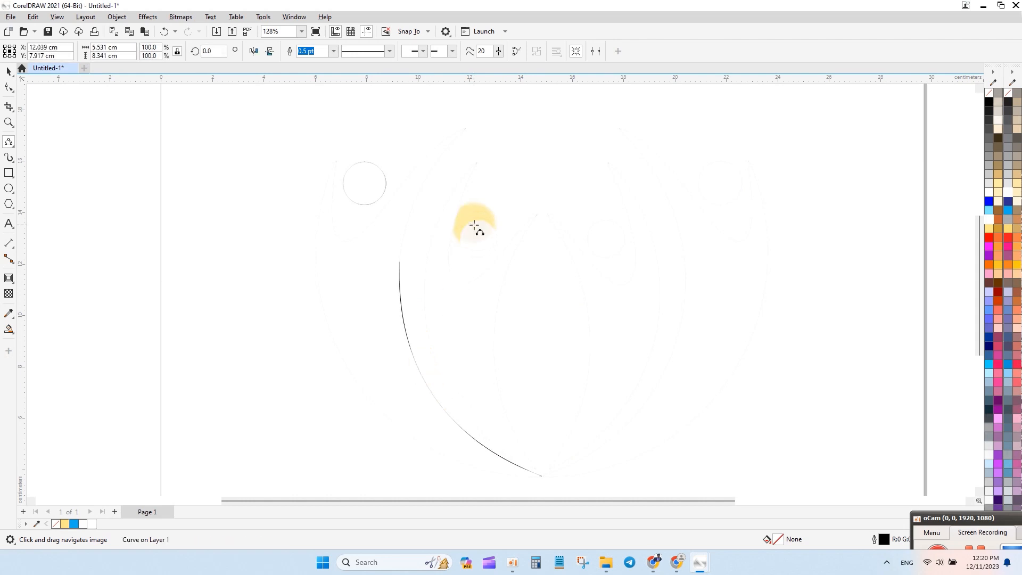
drag(401, 262, 467, 129)
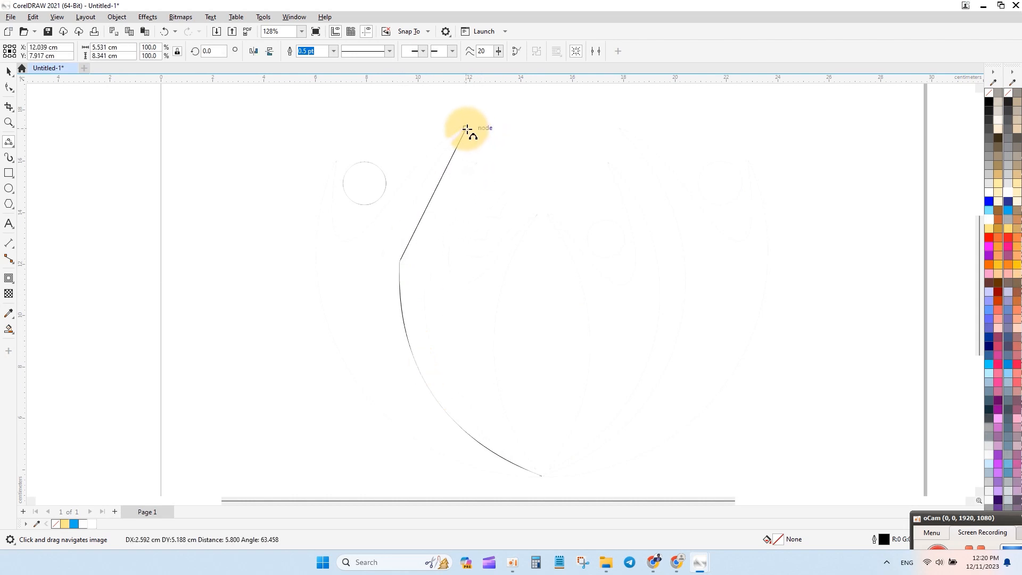
click(408, 192)
click(9, 91)
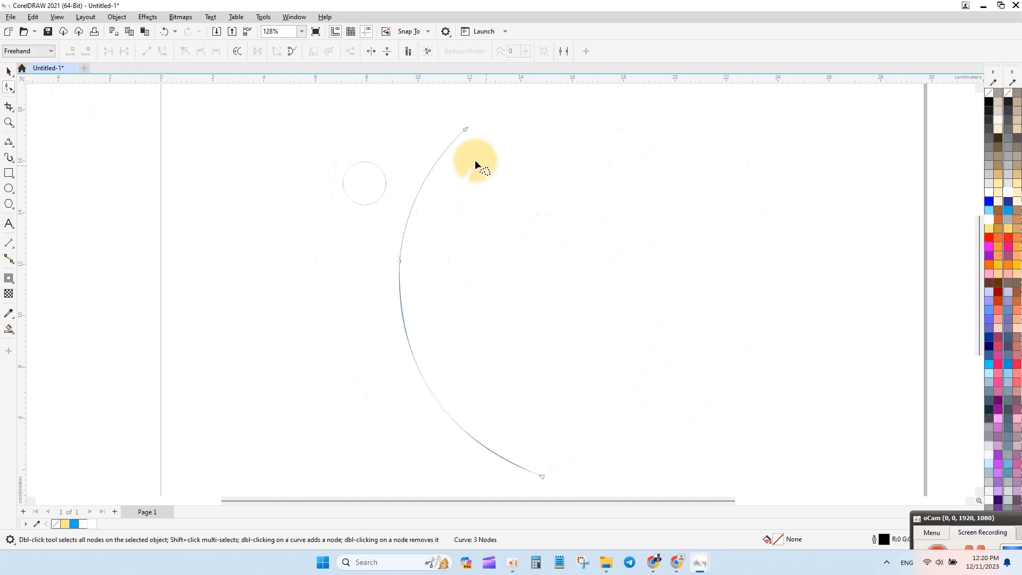
Add two joined 3-Point Curve arcs from the bottom tip to the point beside the circle, making the outline about 8.7 cm wide.
click(9, 145)
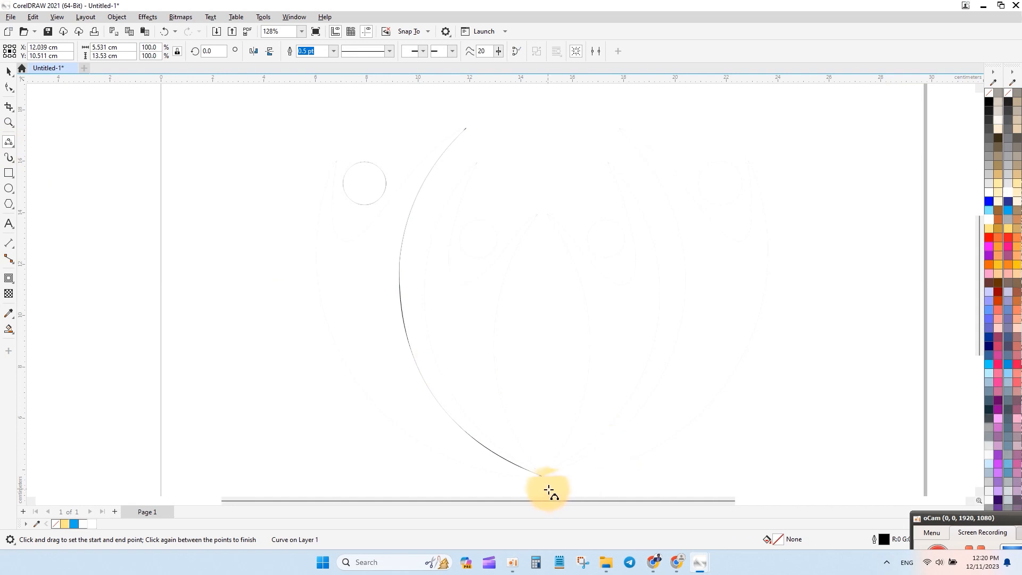
drag(543, 475, 331, 338)
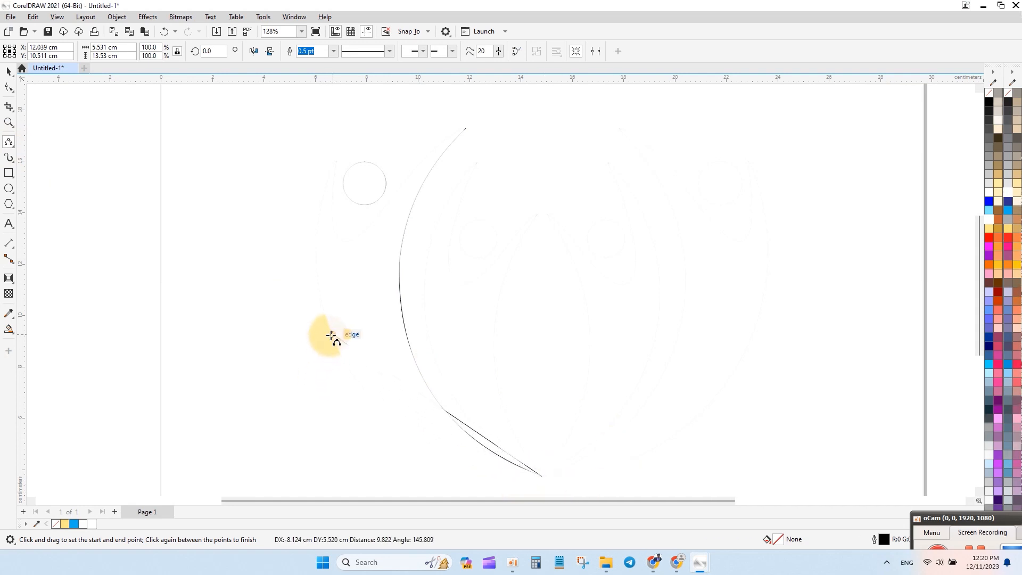
click(429, 434)
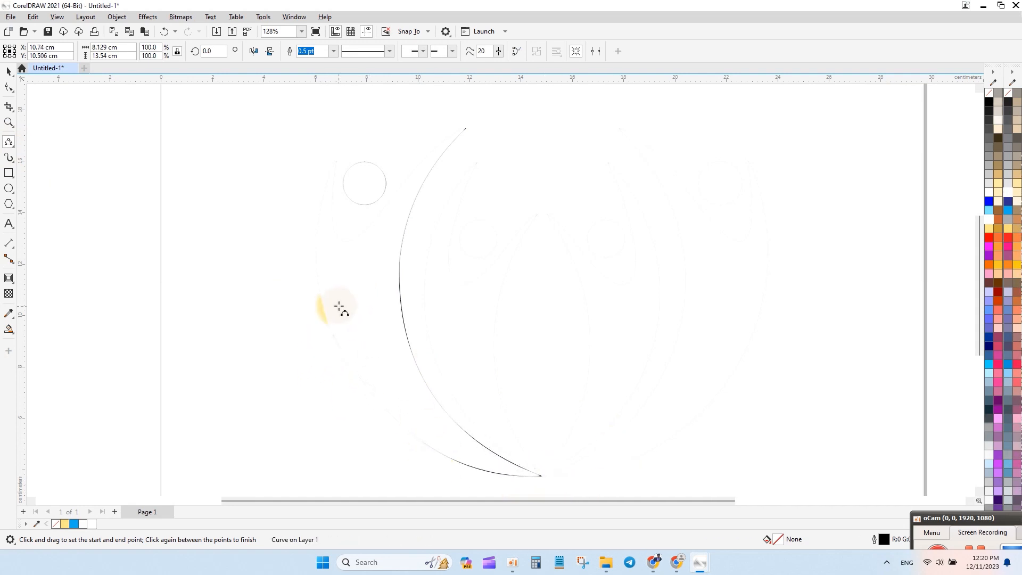
drag(336, 334, 333, 164)
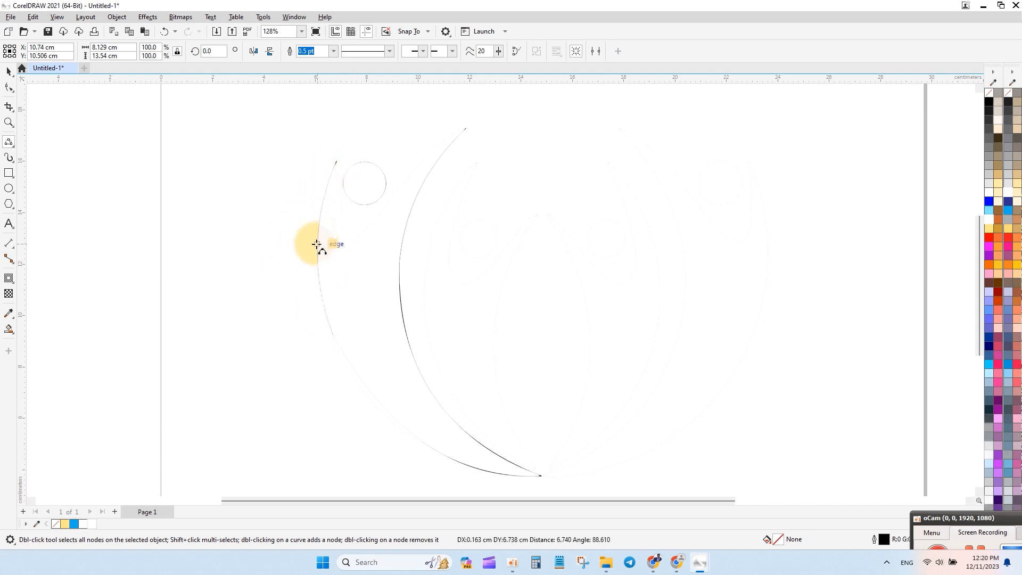
click(318, 246)
Draw the arm line with joined 3-Point Curve arcs from one arm tip, beneath the circle, to the other, about 4.9 by 4.4 cm.
scroll(375, 130, up, 3)
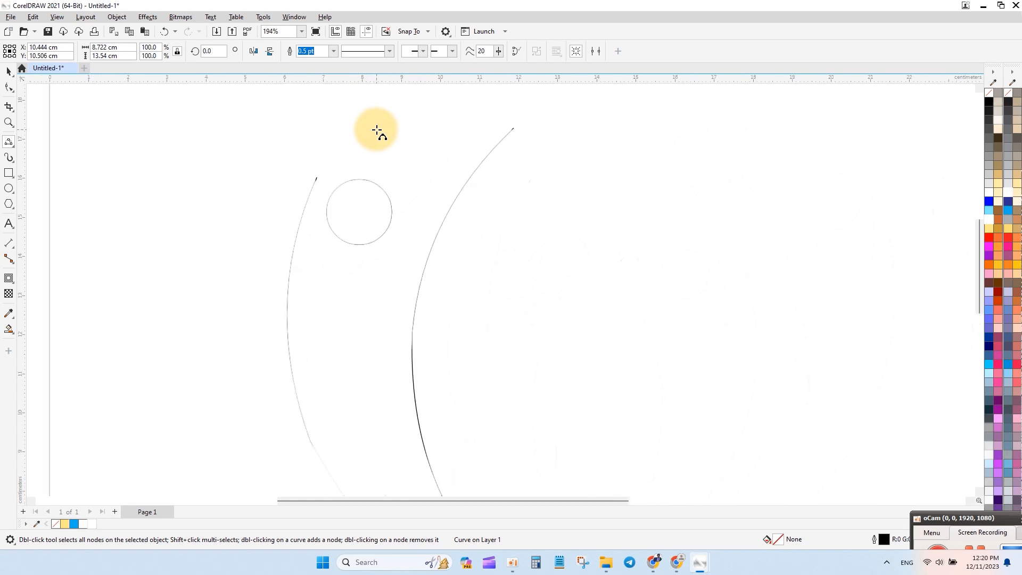
drag(308, 186, 302, 283)
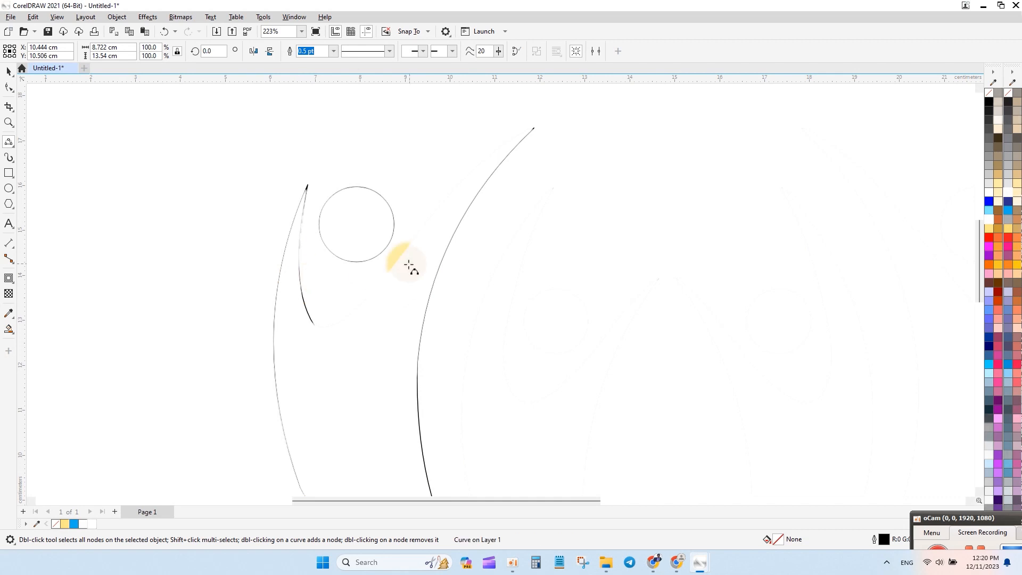
click(322, 320)
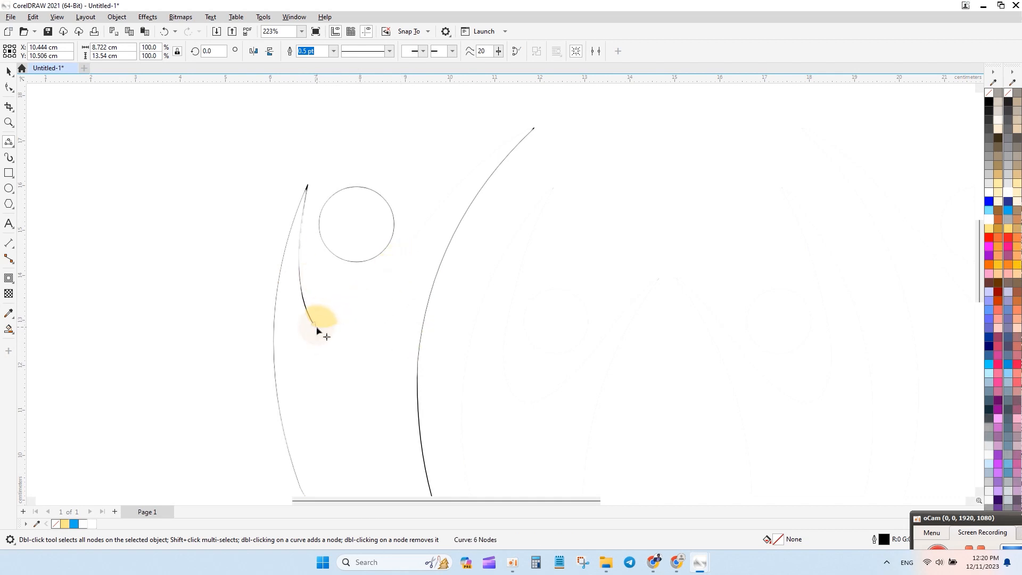
drag(319, 328, 386, 268)
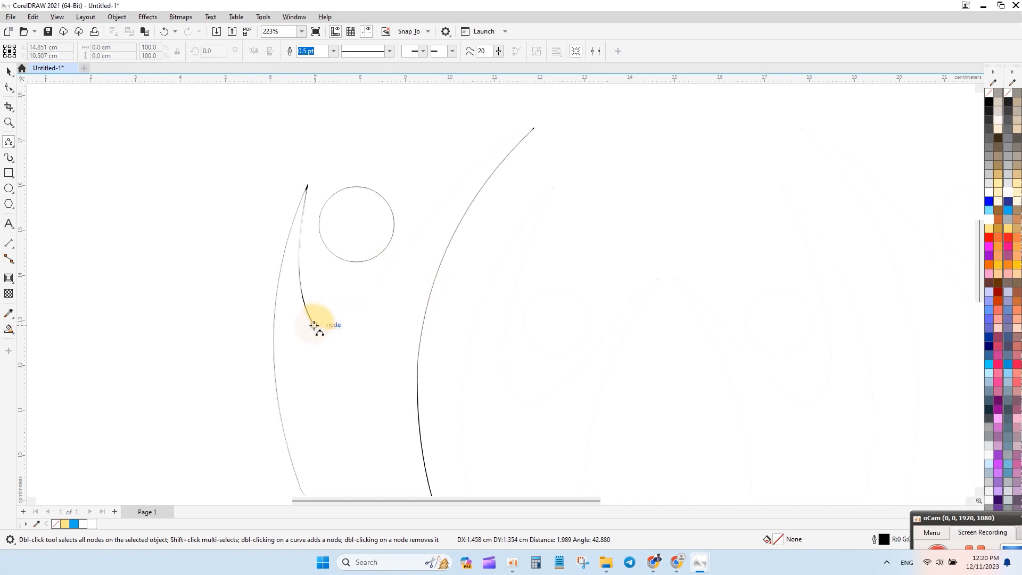
click(314, 325)
drag(407, 251, 342, 321)
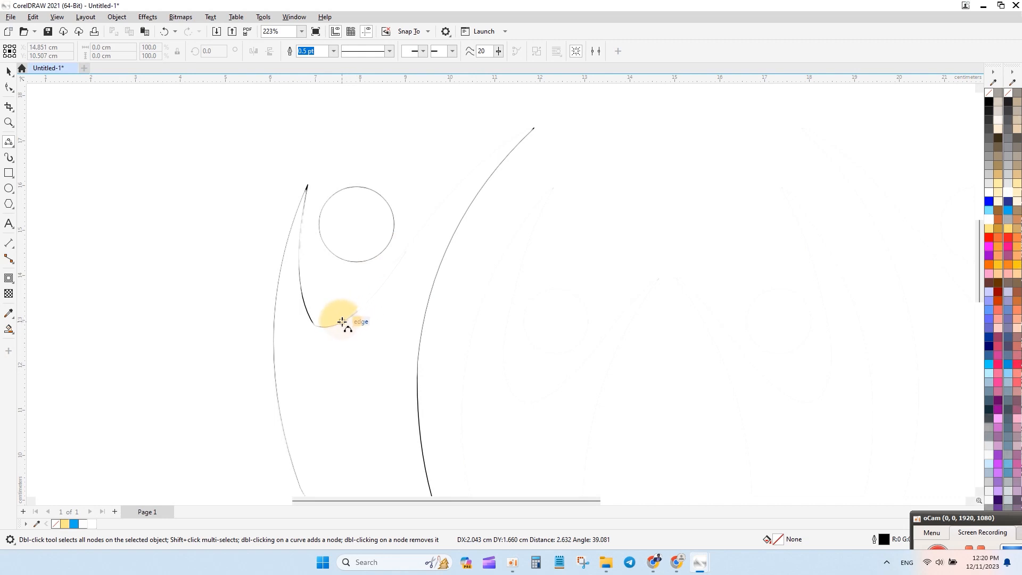
click(342, 322)
drag(407, 250, 534, 128)
click(468, 176)
Select the circle and both curves and move them together sideways across the page's left edge, centred at about X 2.25 cm.
scroll(381, 238, down, 2)
drag(450, 306, 412, 263)
scroll(414, 265, down, 1)
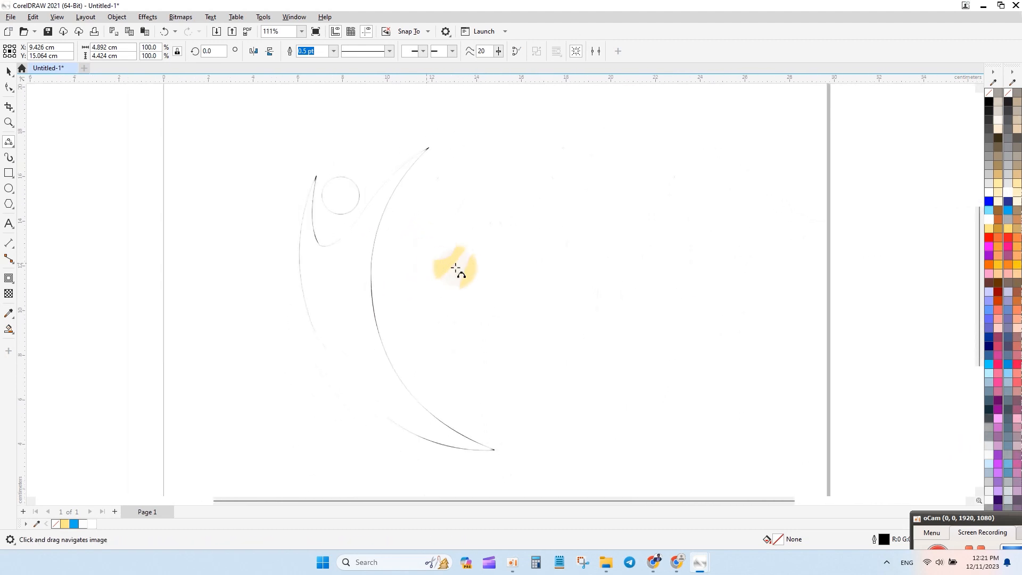
click(10, 72)
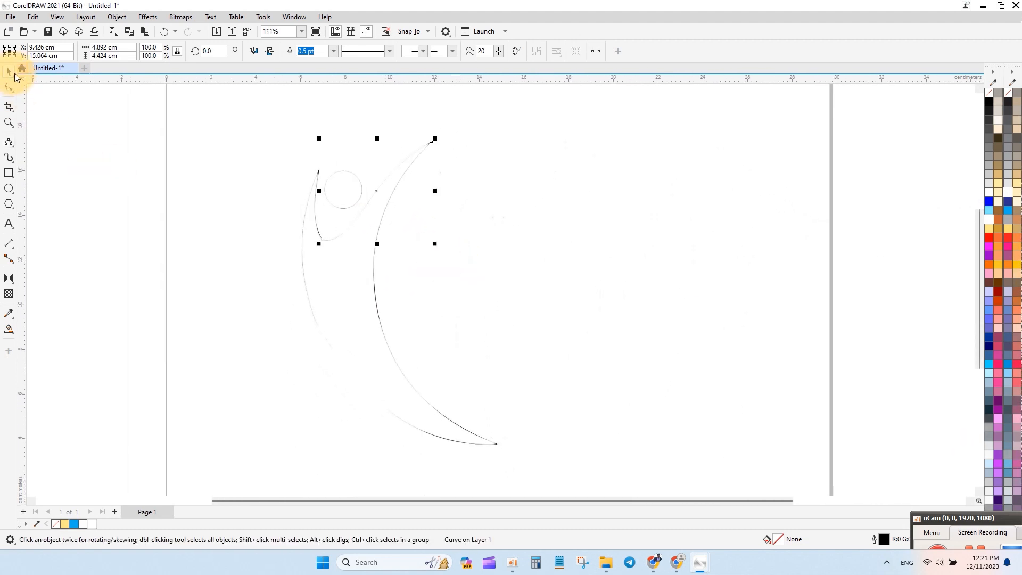
click(216, 128)
scroll(354, 229, down, 1)
drag(504, 461, 503, 462)
drag(379, 298, 219, 298)
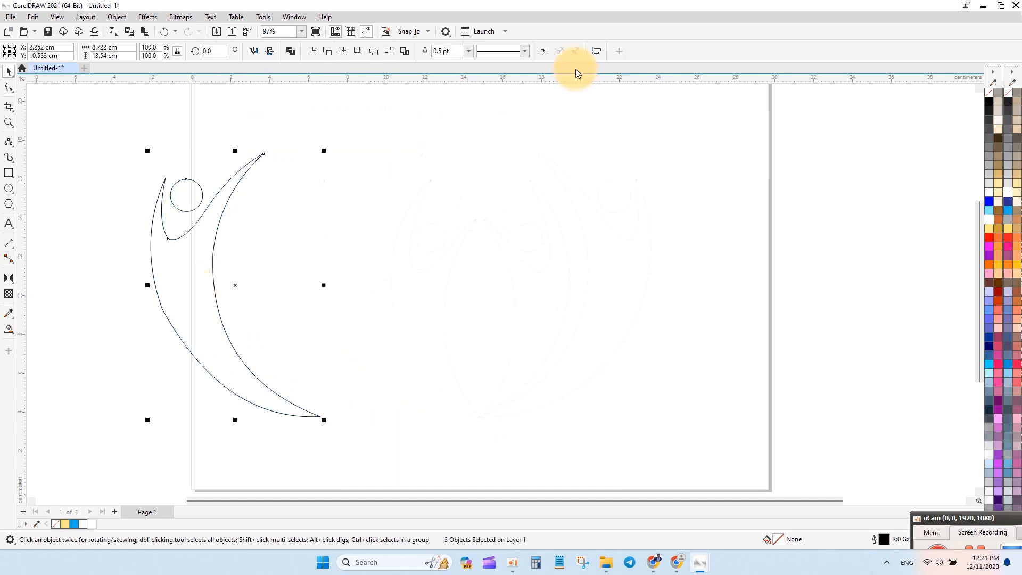
Try filling the three selected outlines with blue.
click(989, 206)
key(ctrl+z)
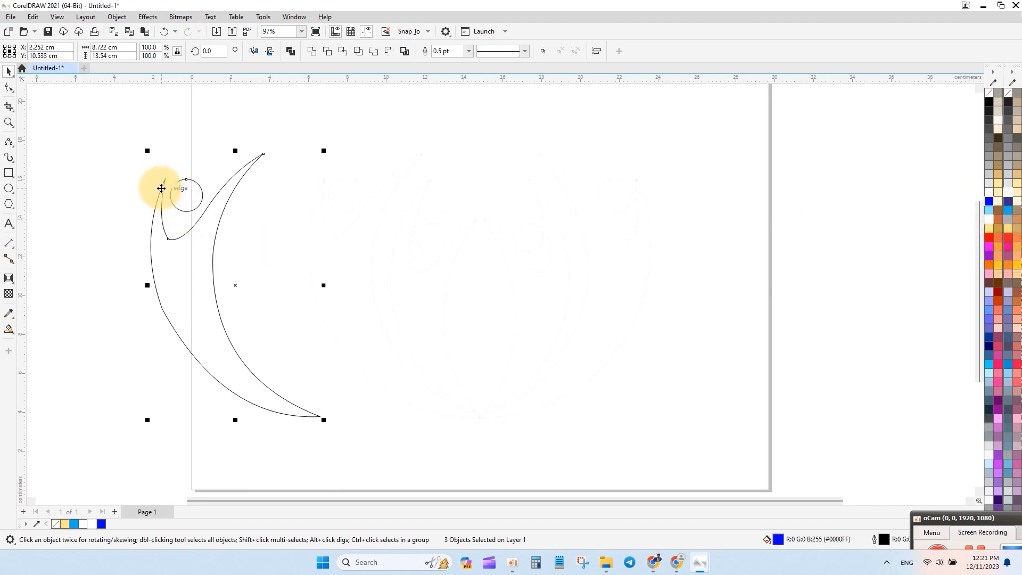
click(177, 135)
click(170, 240)
click(133, 227)
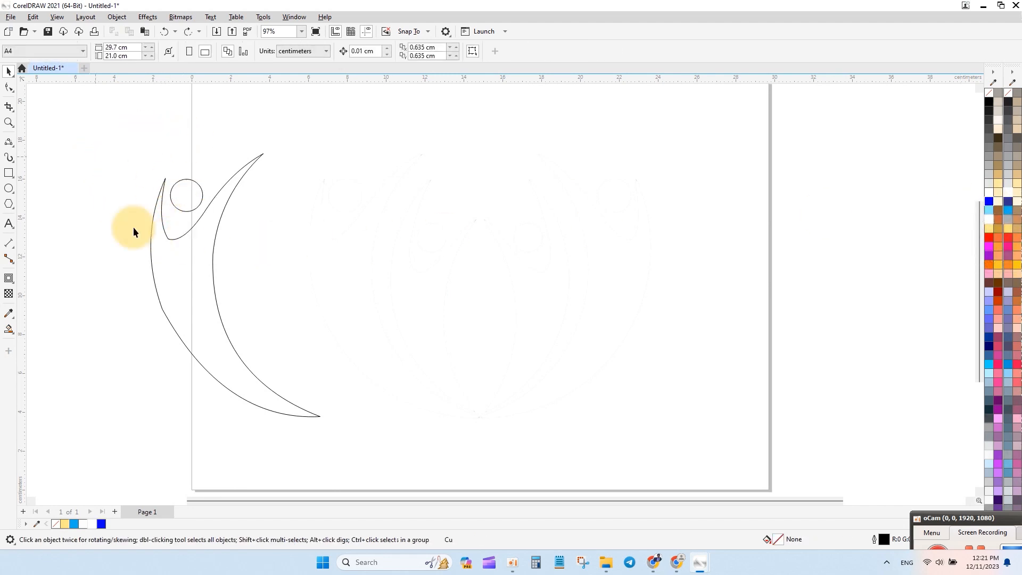
Combine the body and arm curves into one object without the circle, and try closing the combined curve.
drag(352, 462, 353, 461)
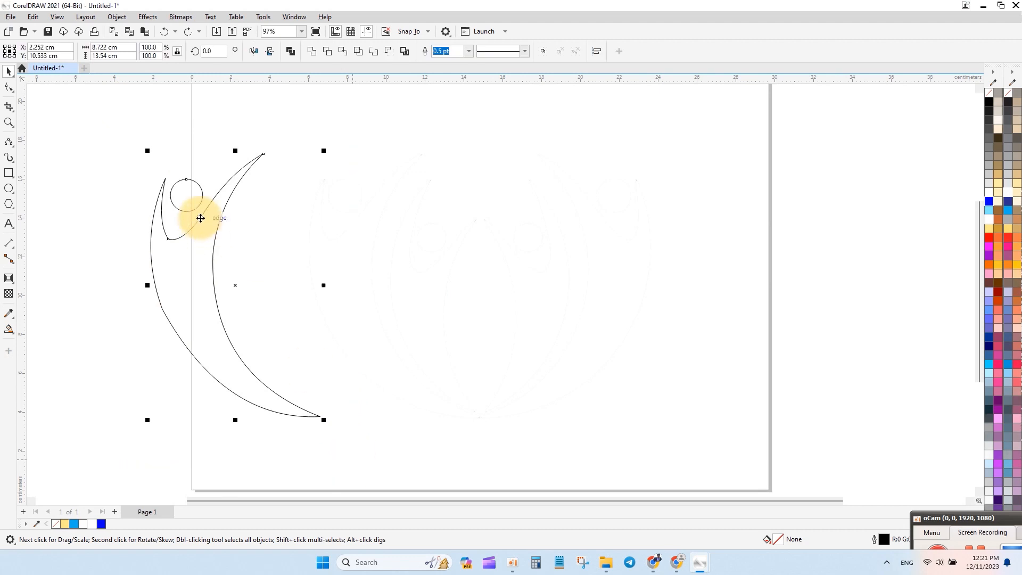
click(292, 53)
click(515, 55)
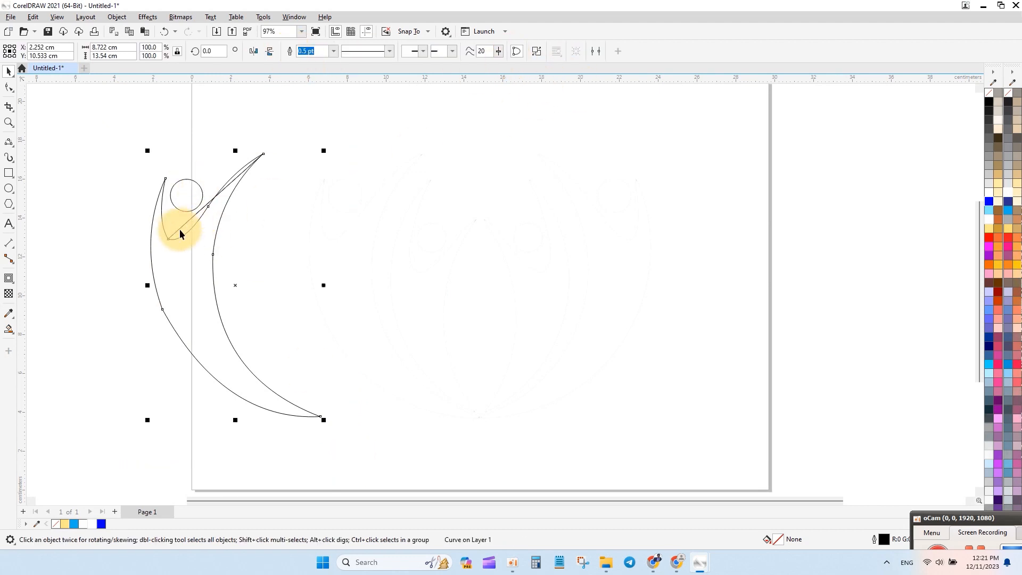
key(ctrl+z)
Join the two end nodes at the figure's longer arm tip with the Shape tool.
click(9, 88)
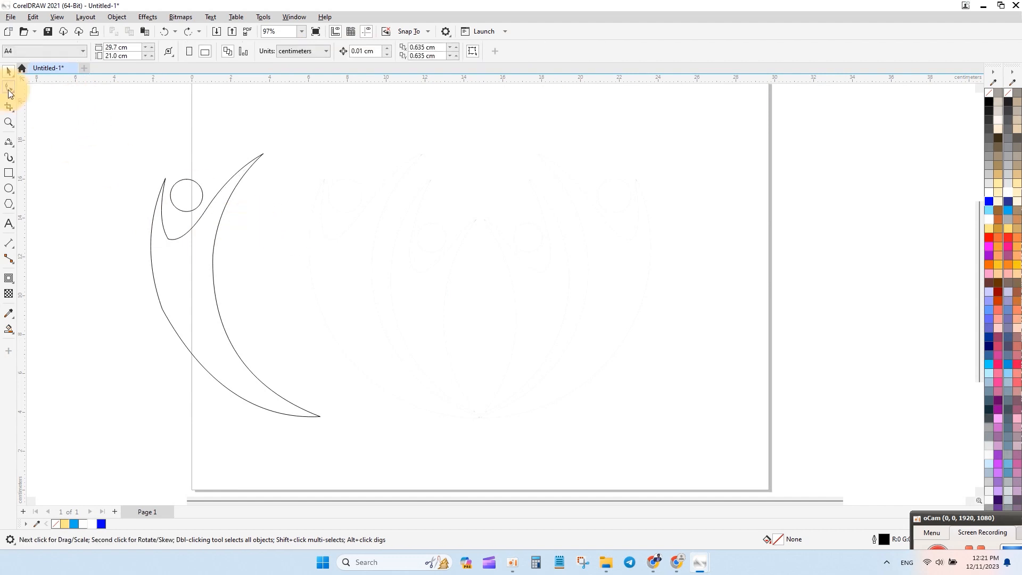
click(184, 222)
scroll(239, 159, up, 1)
scroll(270, 148, up, 3)
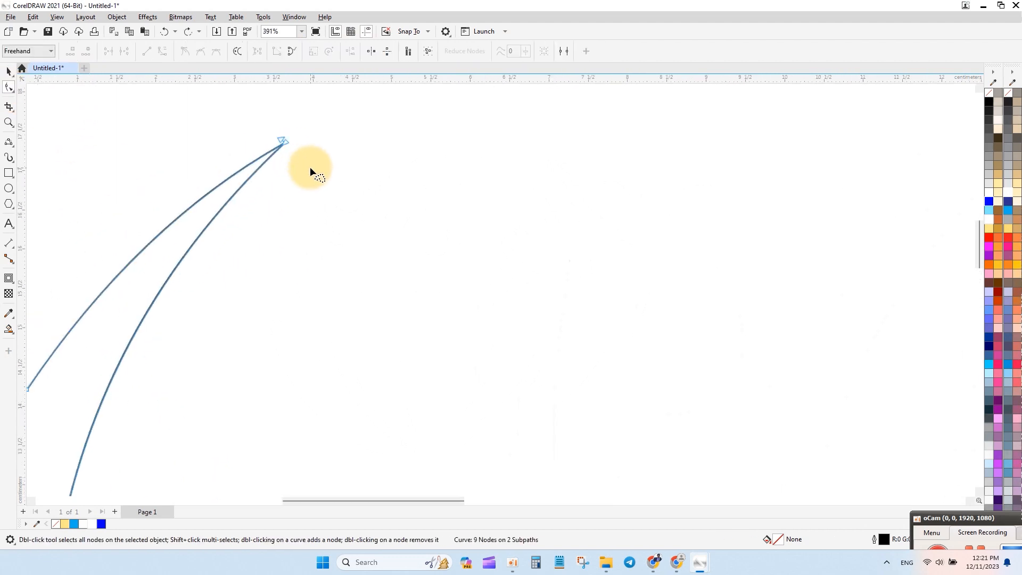
drag(259, 114, 341, 177)
drag(292, 114, 219, 134)
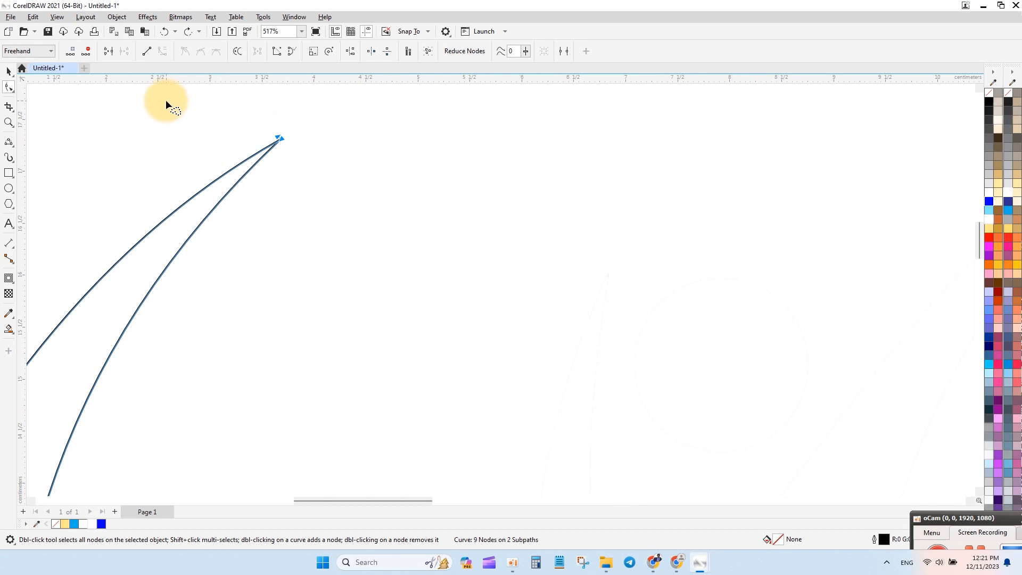
click(109, 52)
Join the two end nodes at the shorter arm tip beside the circle to close the body outline.
scroll(359, 206, down, 2)
drag(236, 309, 311, 218)
drag(199, 275, 210, 249)
click(108, 52)
scroll(300, 222, down, 1)
drag(271, 300, 239, 199)
drag(290, 230, 266, 290)
scroll(263, 289, down, 1)
Try a blue fill on the joined body outline and undo it.
key(space)
click(263, 289)
click(245, 250)
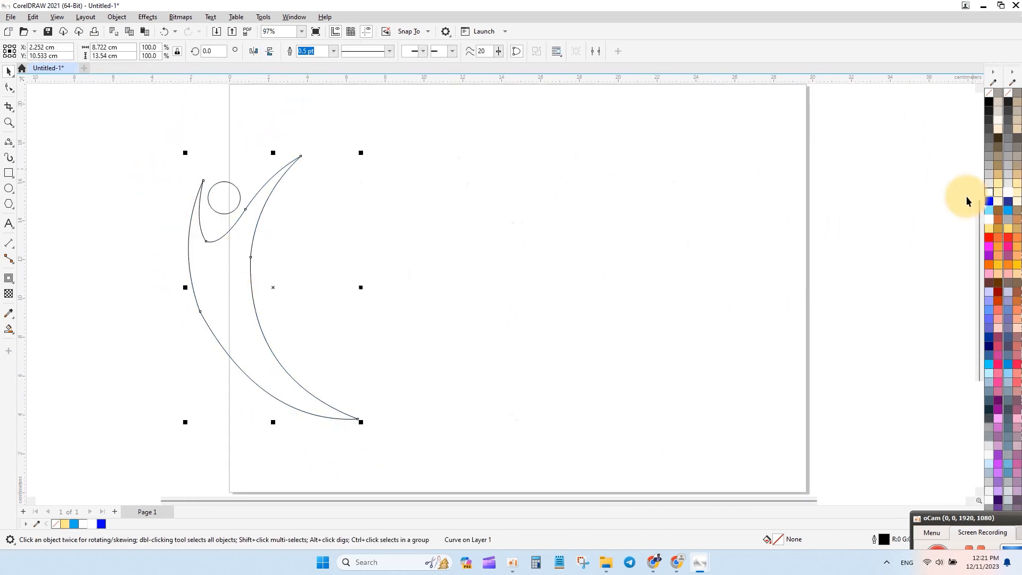
click(989, 203)
key(ctrl+z)
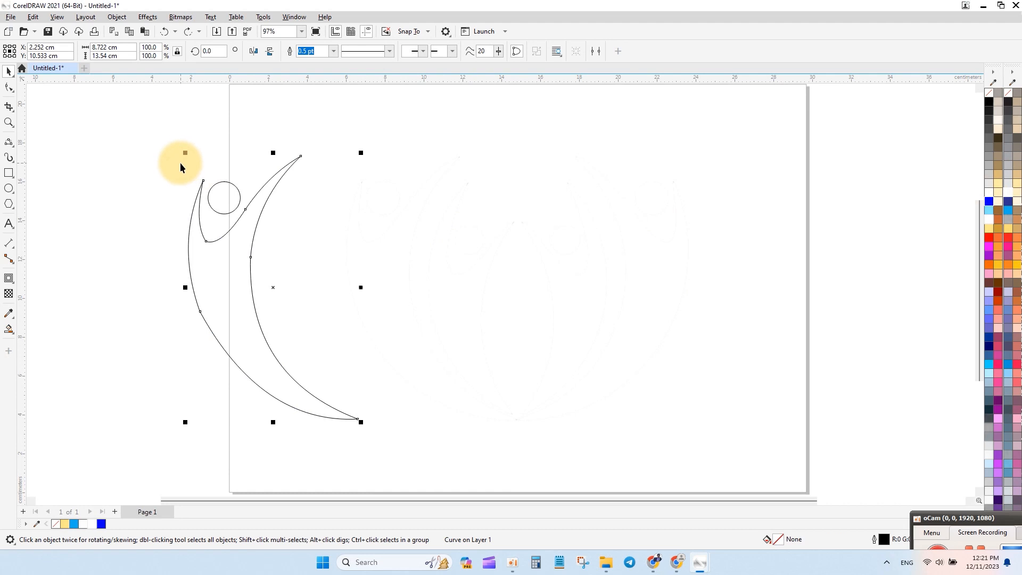
Combine the body outline and the circle into a single curve.
click(143, 121)
drag(371, 432, 385, 457)
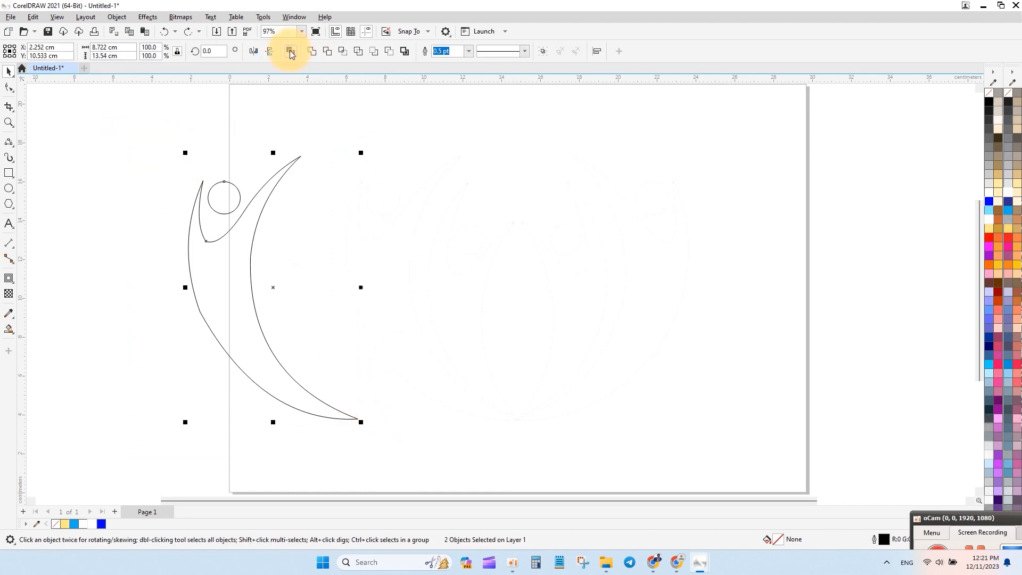
click(292, 52)
Delete the node on the arm curve beneath the circle and the mid-height nodes on the body's outer and inner edges.
click(9, 88)
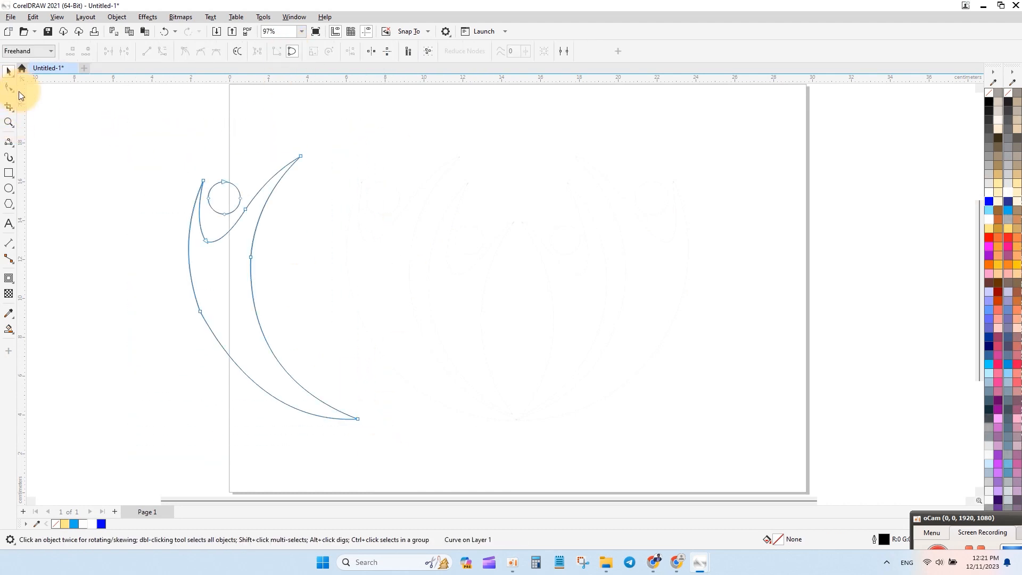
drag(210, 223, 220, 267)
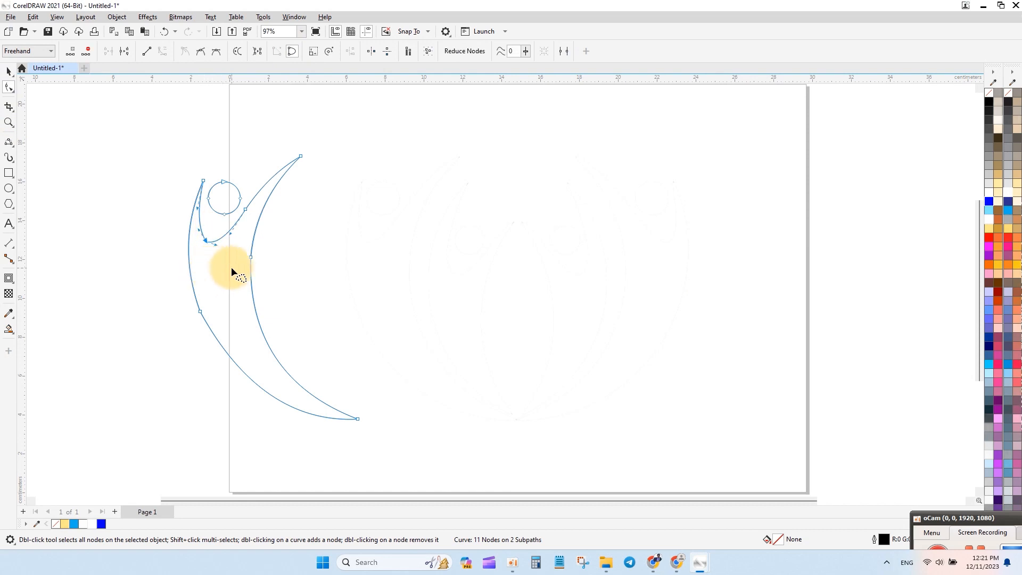
key(Delete)
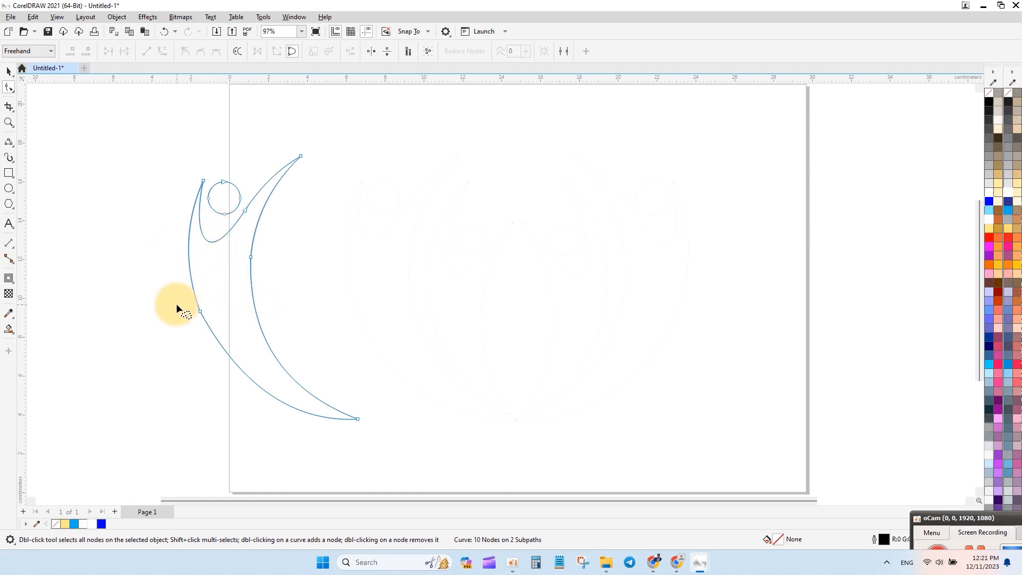
drag(193, 355, 192, 351)
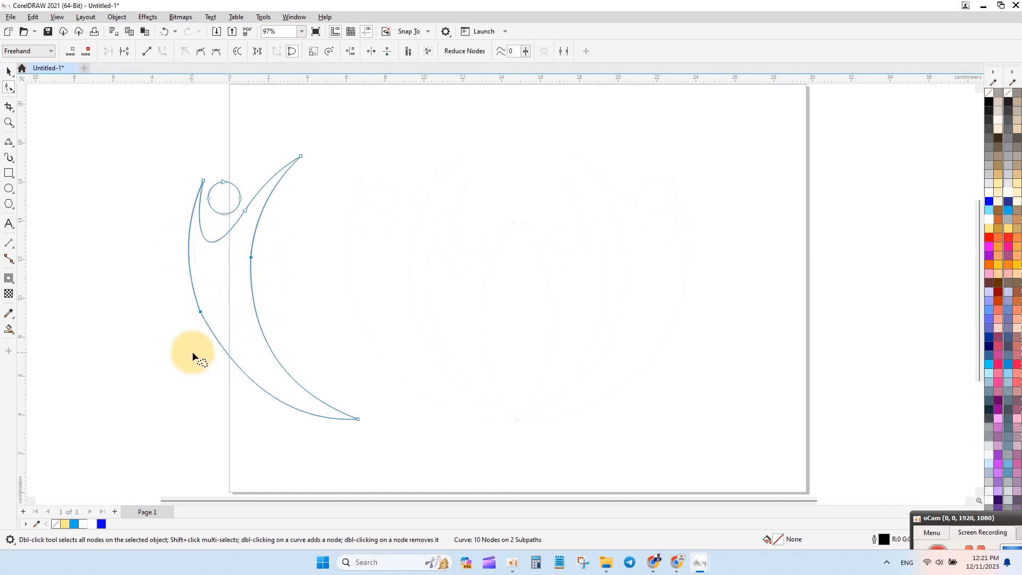
key(Delete)
click(9, 71)
click(258, 289)
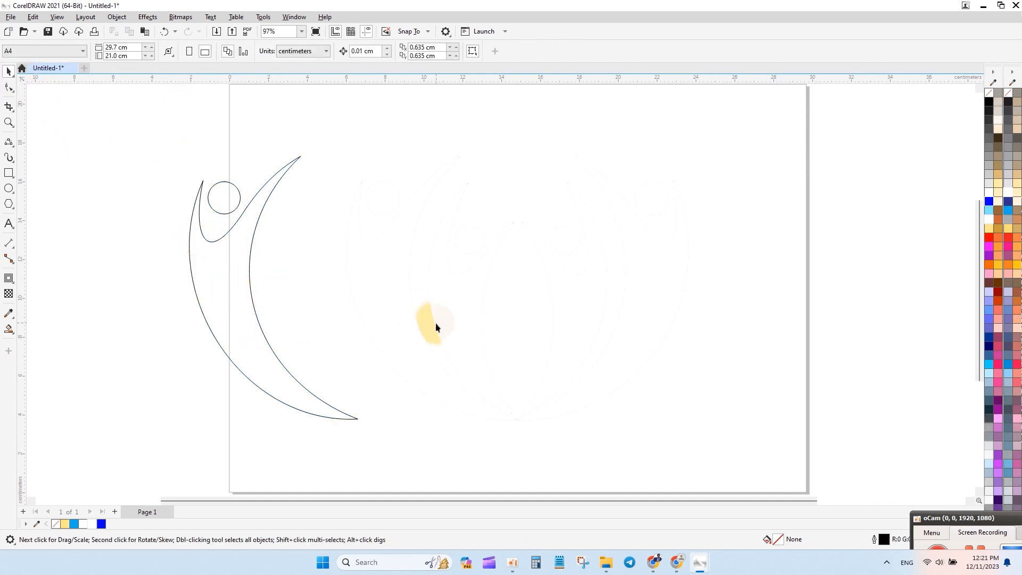
Move the figure onto the page over the faint logo template and set its rotation centre at the bottom tip.
drag(436, 323, 407, 325)
click(226, 339)
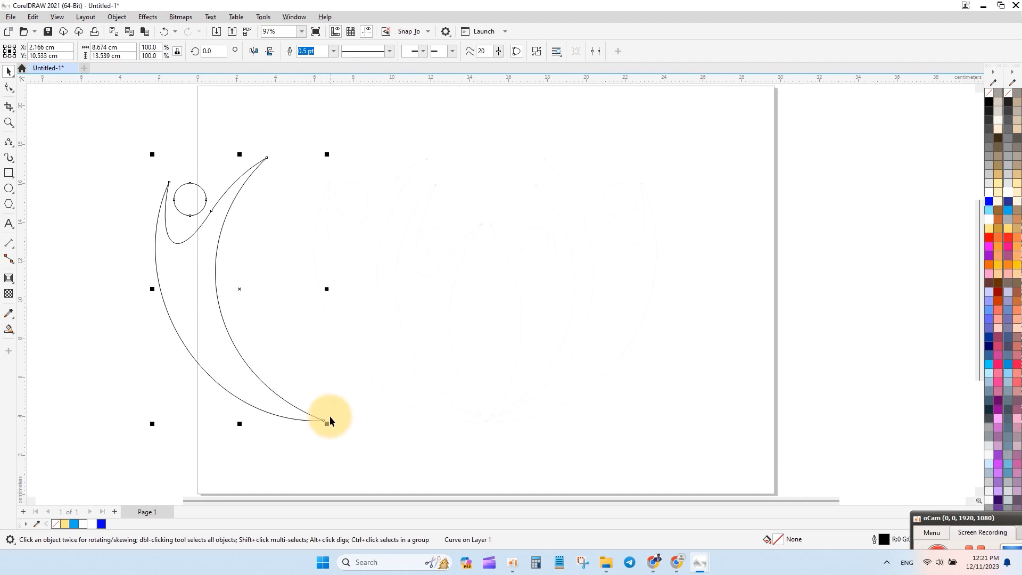
drag(323, 421, 484, 424)
mouse_move(453, 261)
mouse_down()
mouse_move(394, 308)
mouse_move(451, 445)
mouse_up()
click(342, 290)
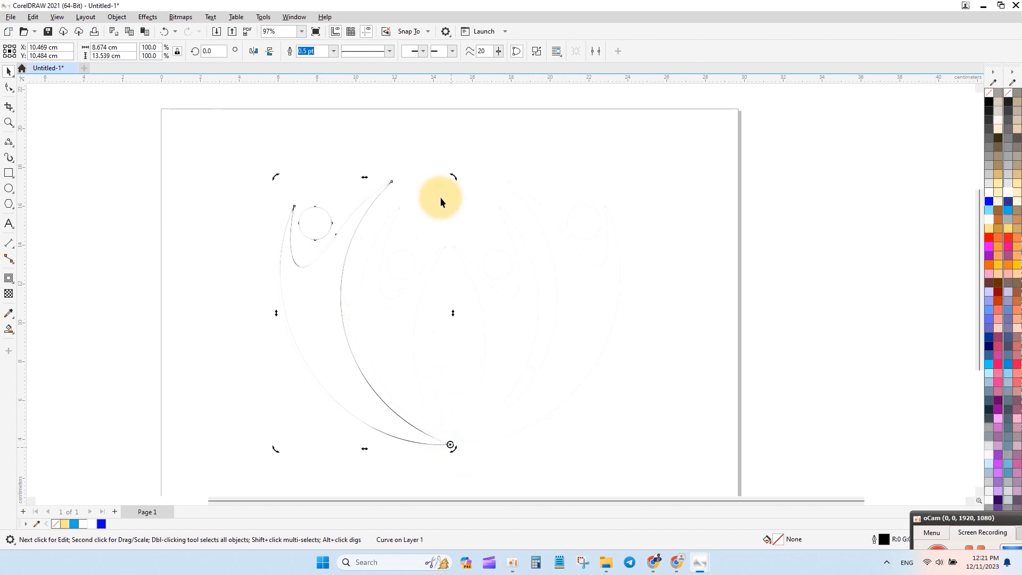
Create a copy of the figure rotated clockwise about the bottom tip to about 332.9 degrees.
drag(453, 181, 551, 221)
drag(761, 215, 527, 230)
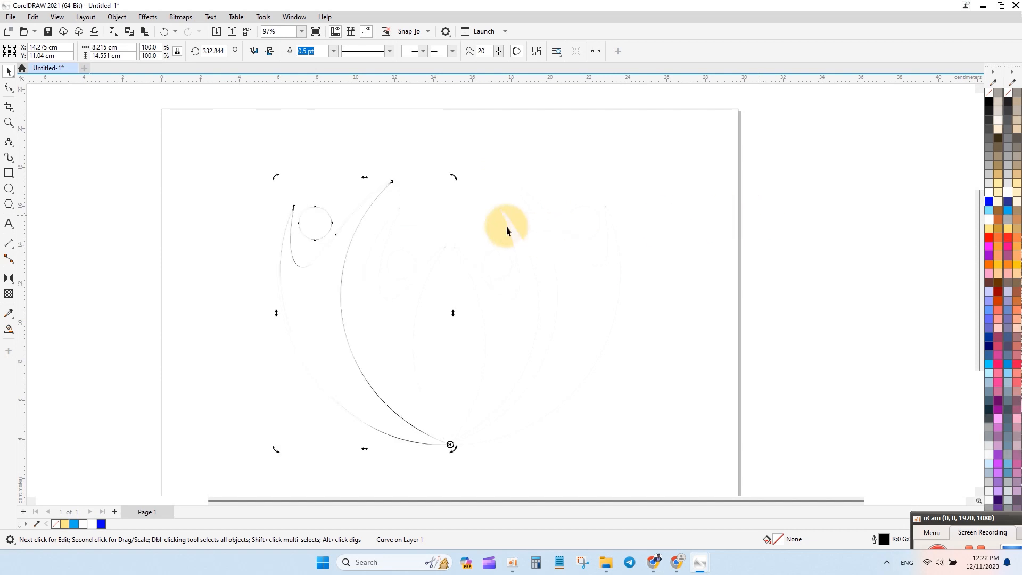
drag(454, 176, 566, 220)
right_click(567, 220)
Scale the rotated copy proportionally to about 86% and move it so its bottom tip sits close to the larger figure's tip.
click(517, 211)
click(495, 190)
drag(522, 160, 499, 186)
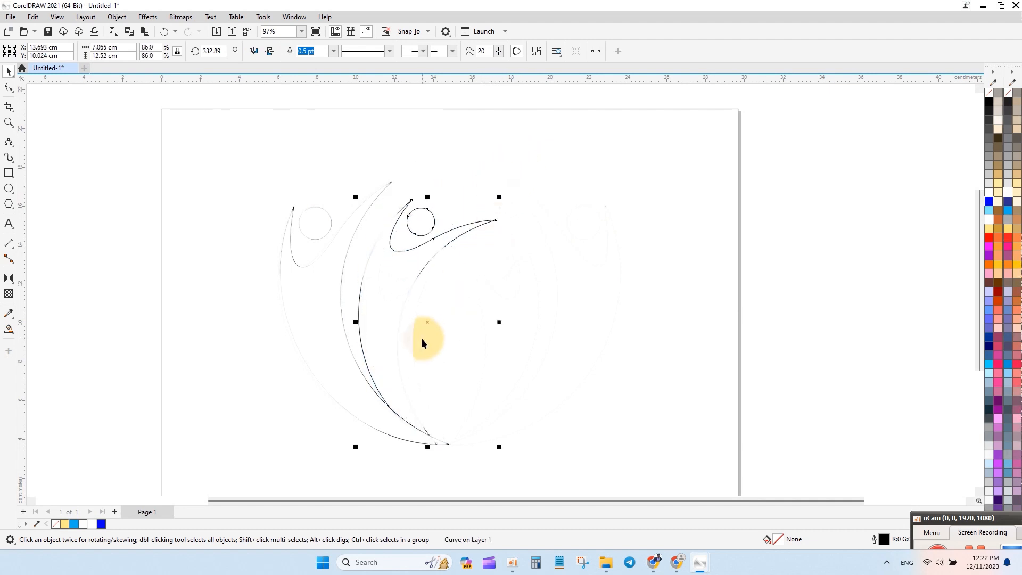
click(756, 426)
drag(396, 365, 436, 321)
drag(476, 399, 446, 442)
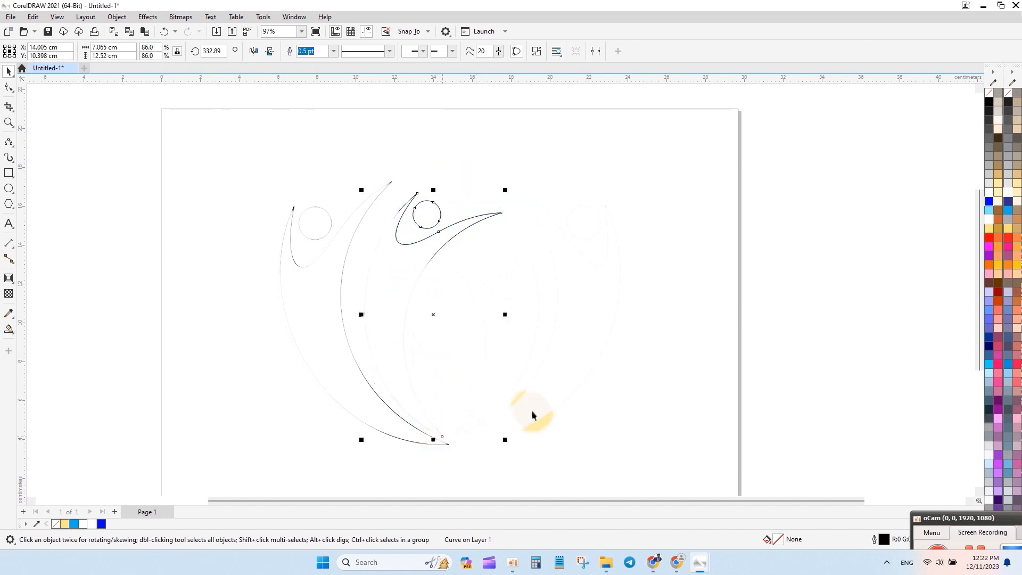
Scale the smaller figure down to about 78.7% and rotate it to about 336.5 degrees.
click(889, 199)
click(402, 282)
drag(503, 185, 493, 194)
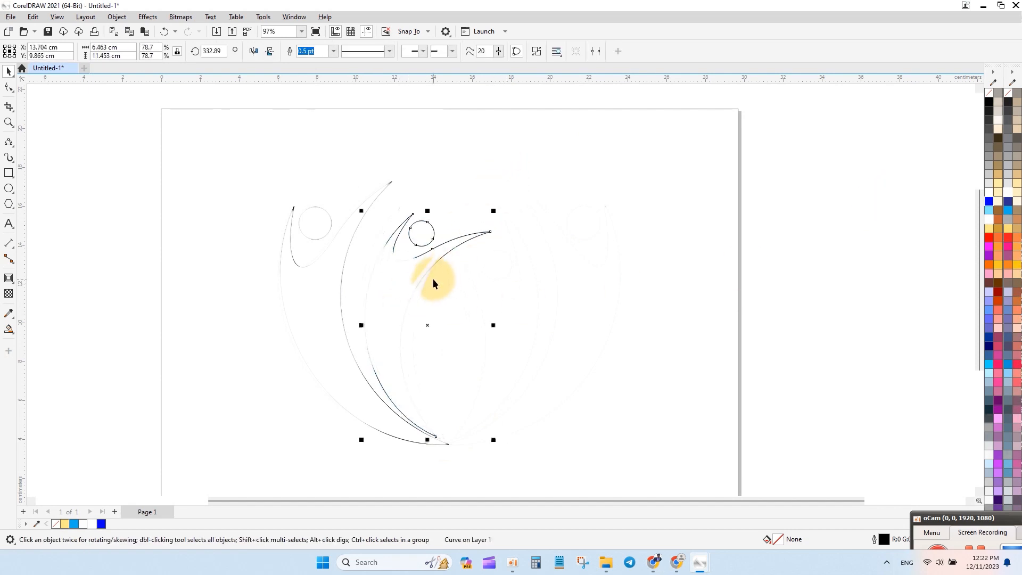
click(420, 246)
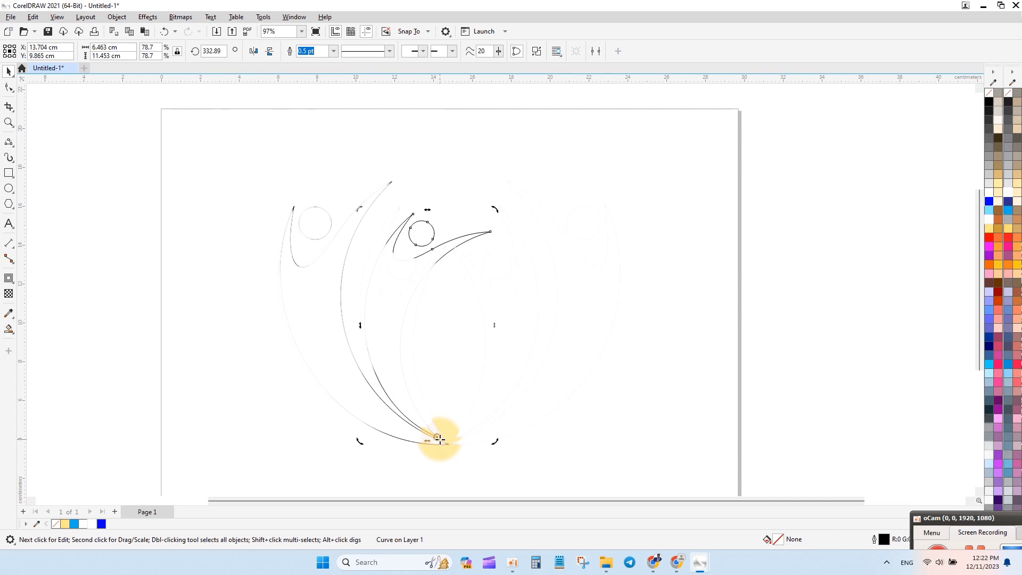
drag(497, 214, 484, 206)
click(482, 418)
click(407, 420)
click(417, 423)
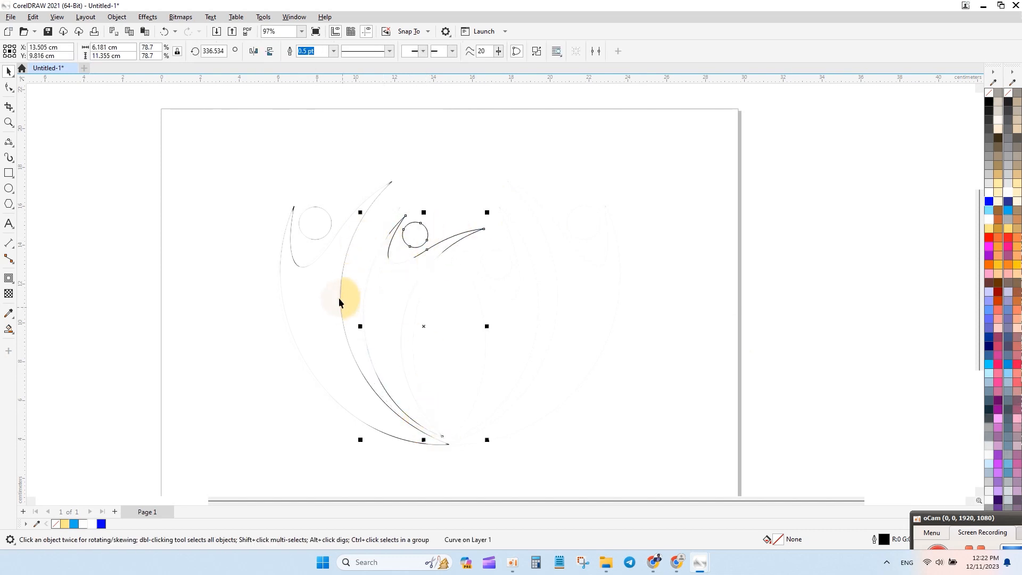
Create a horizontally mirrored copy of both figures on the right side of the originals.
shift+click(323, 281)
scroll(325, 271, down, 2)
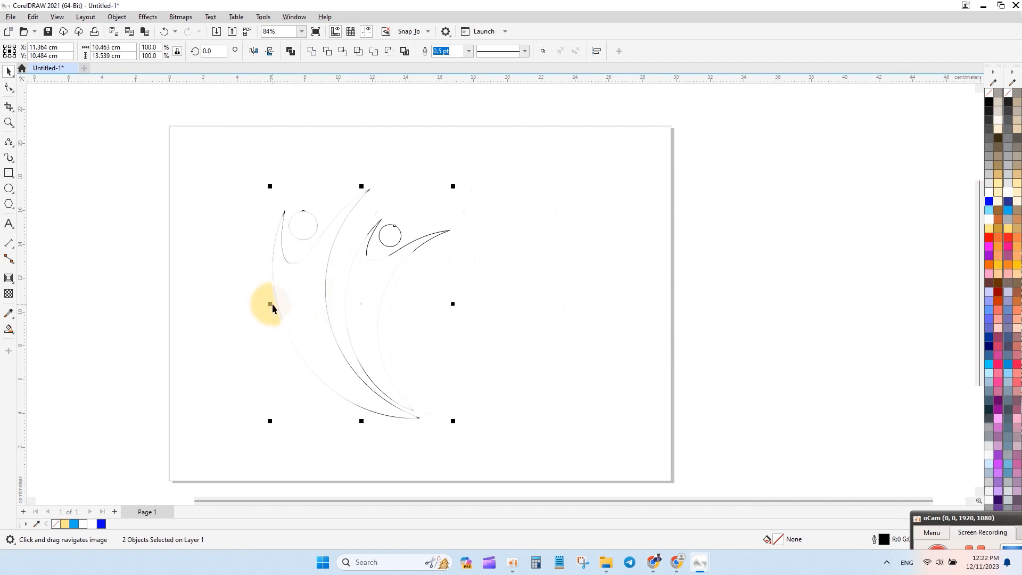
drag(272, 304, 295, 304)
drag(479, 328, 479, 328)
drag(194, 148, 510, 439)
drag(269, 303, 490, 320)
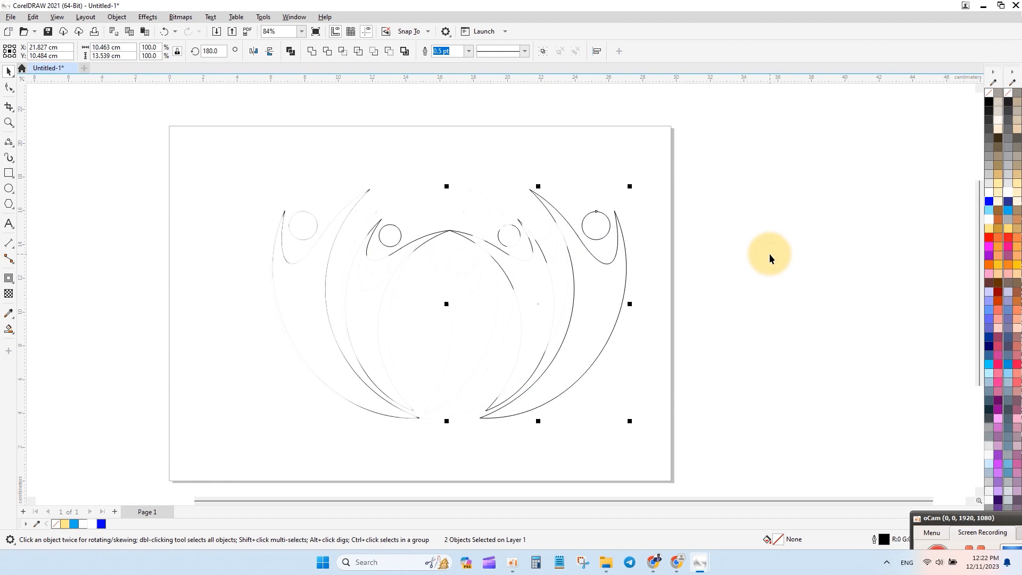
click(745, 254)
Try flipping the left inner figure horizontally in place and undo the flip.
click(377, 262)
click(257, 53)
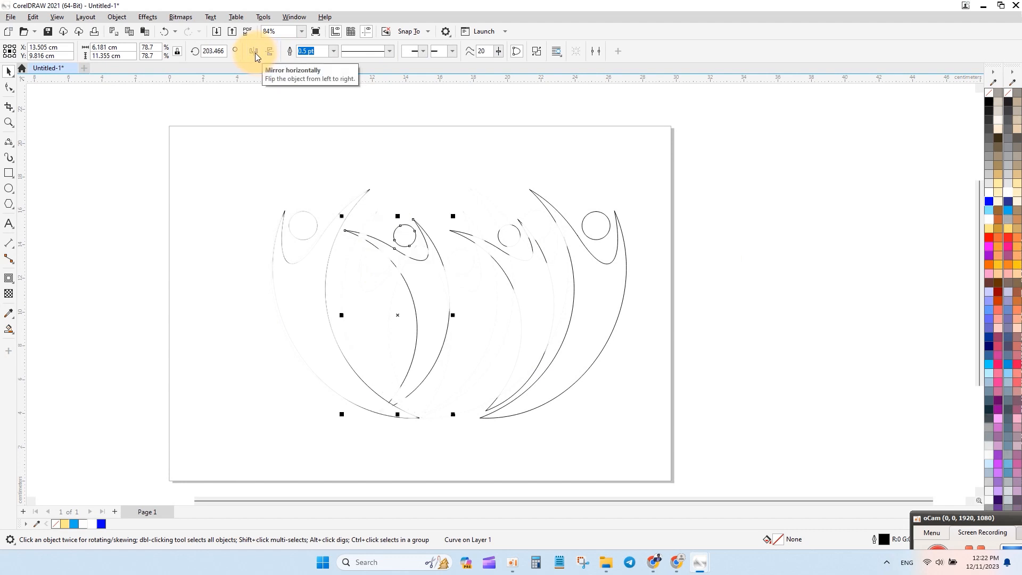
key(ctrl+z)
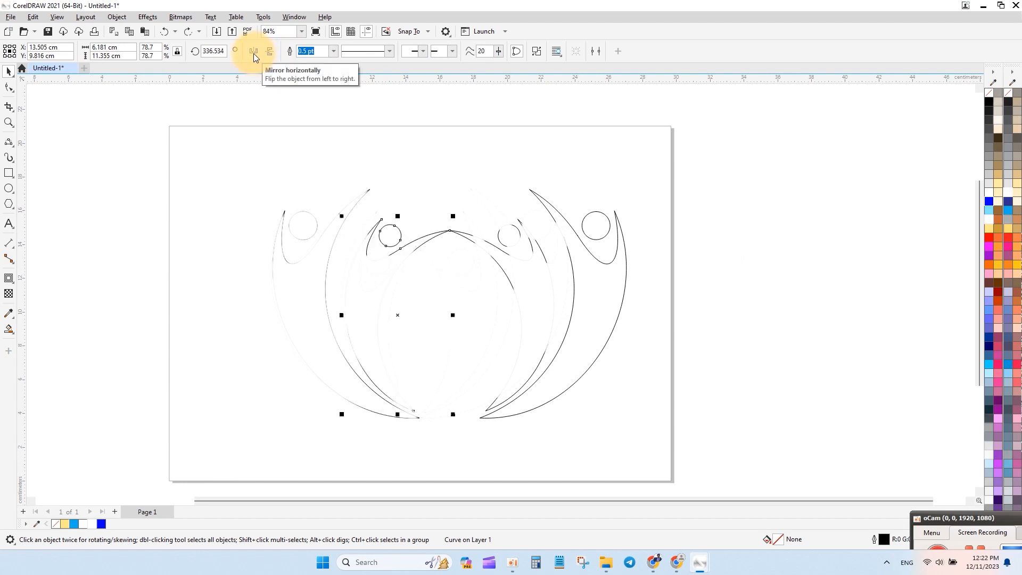
Undo the mirrored copy of the two figures.
click(698, 257)
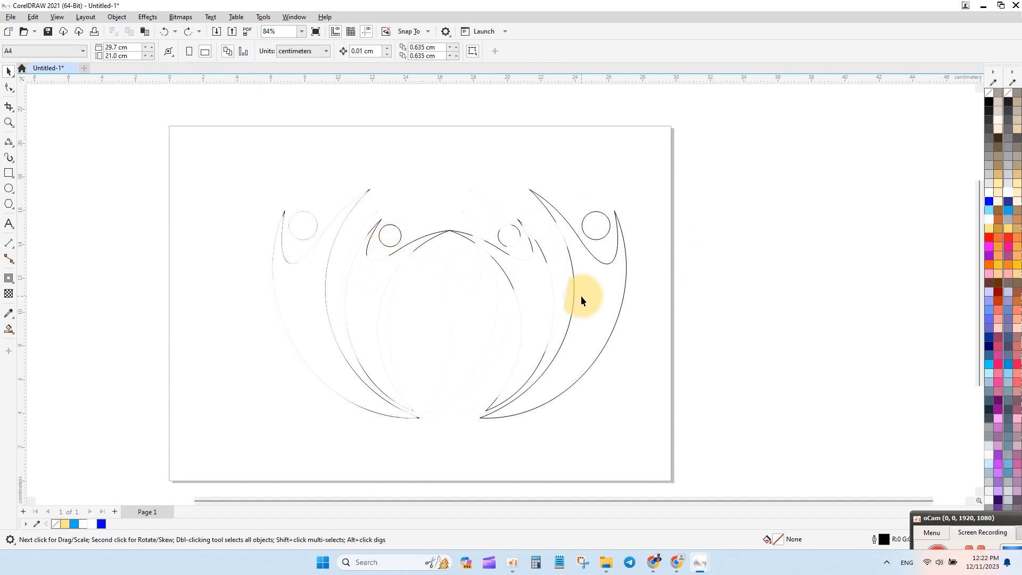
drag(696, 156, 429, 471)
key(ctrl+z)
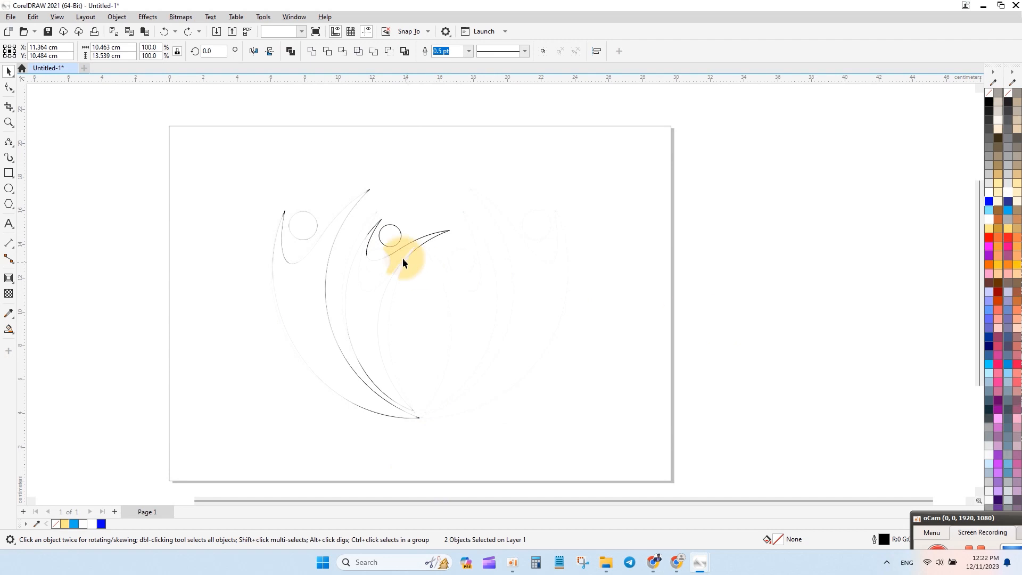
Try mirroring the smaller inner figure horizontally and flip it back to its original direction.
click(397, 271)
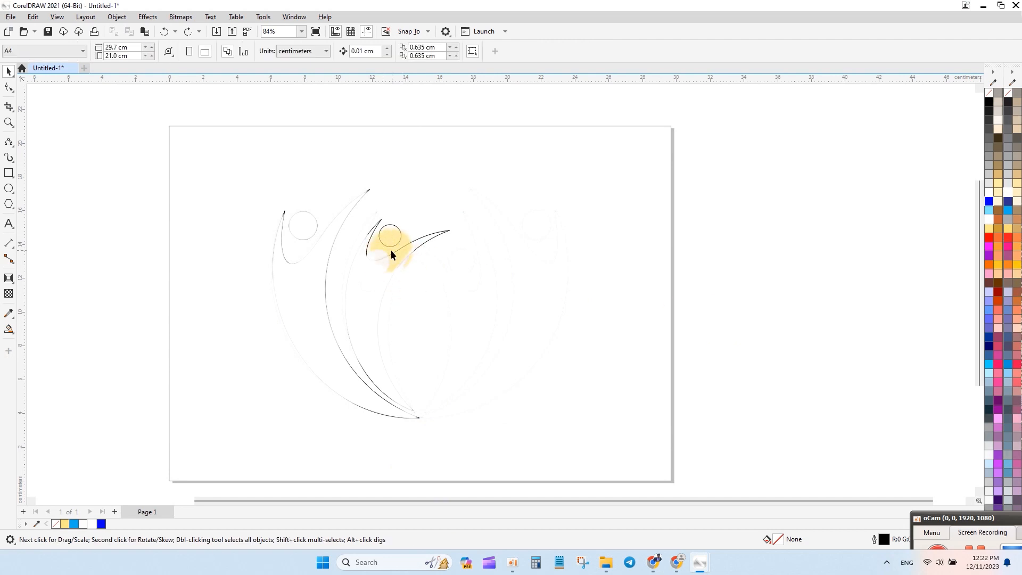
click(434, 238)
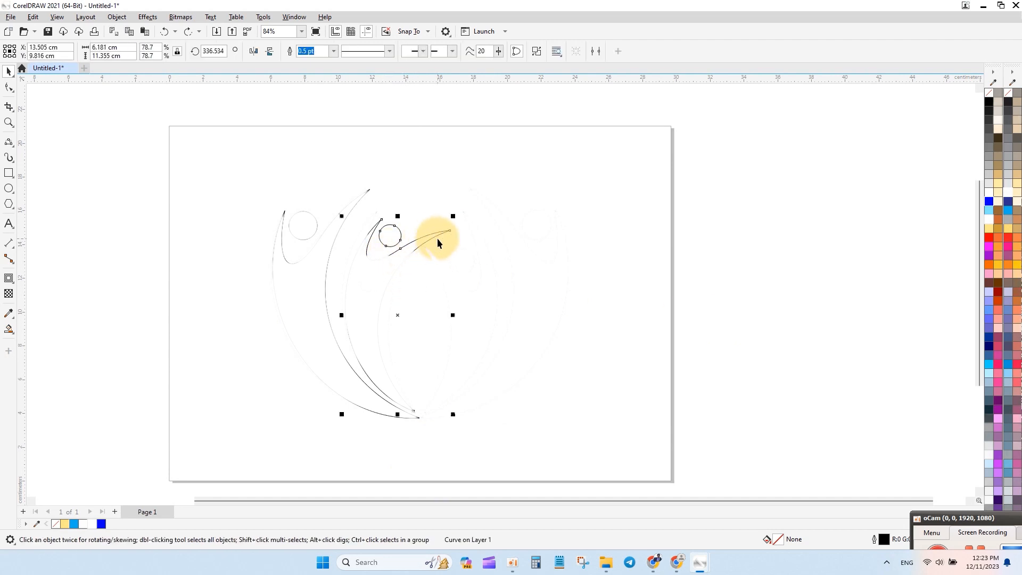
scroll(356, 289, up, 2)
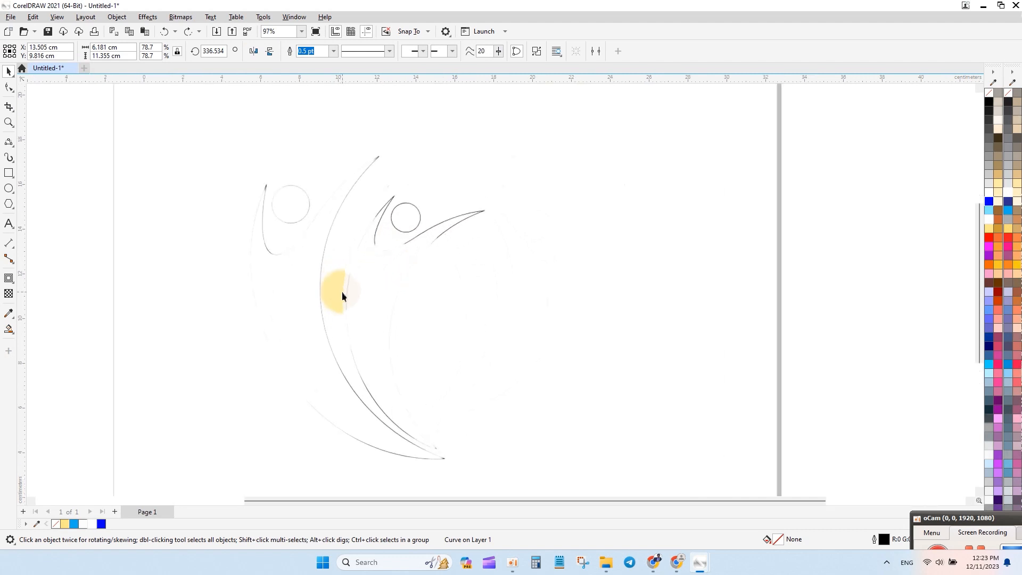
scroll(368, 277, up, 1)
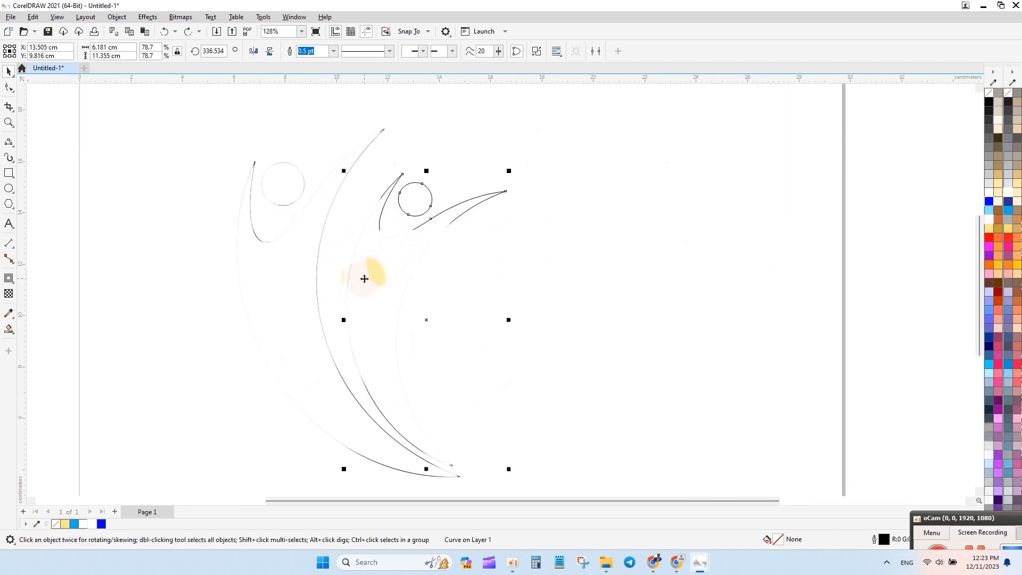
click(516, 282)
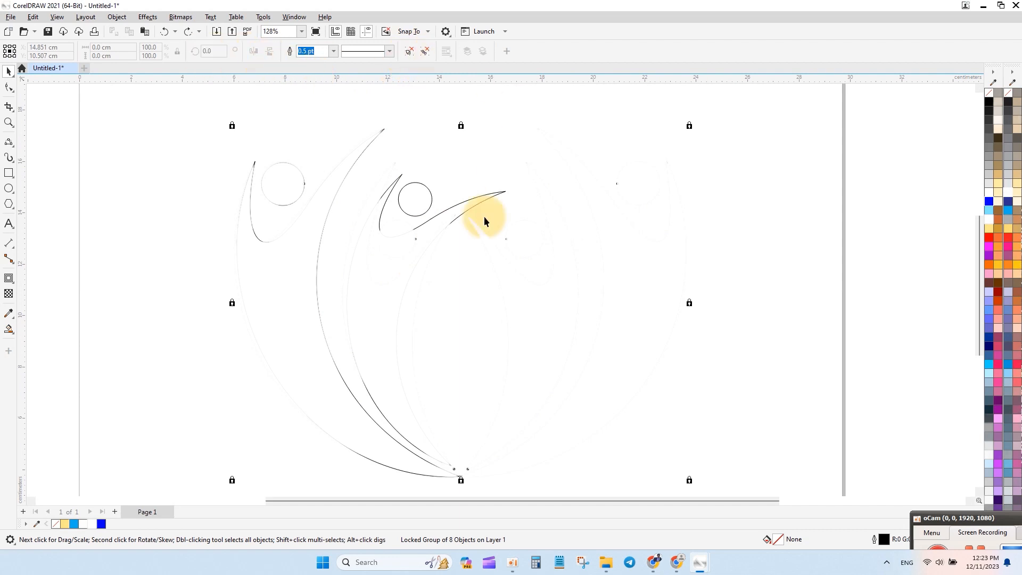
click(430, 192)
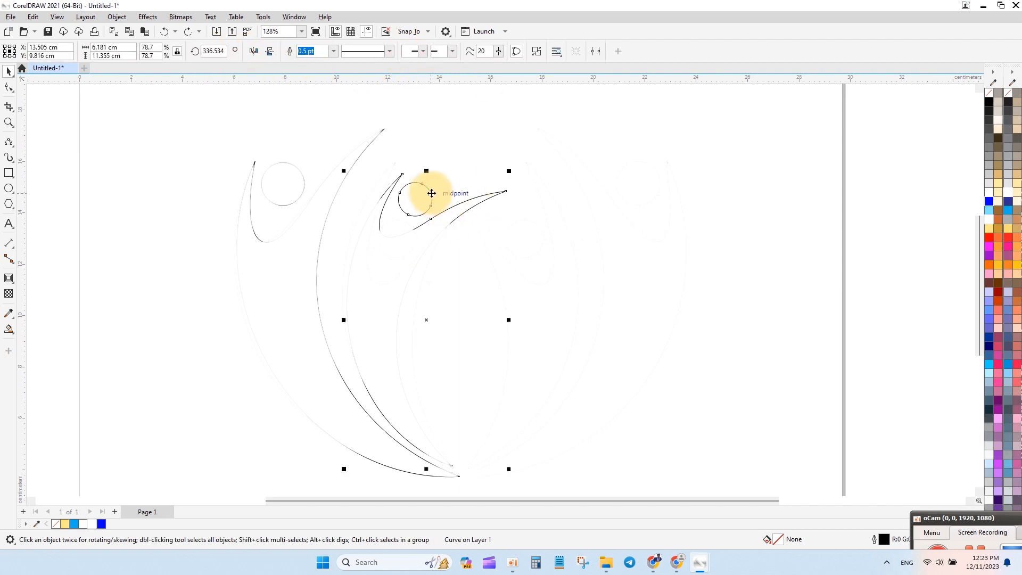
click(254, 52)
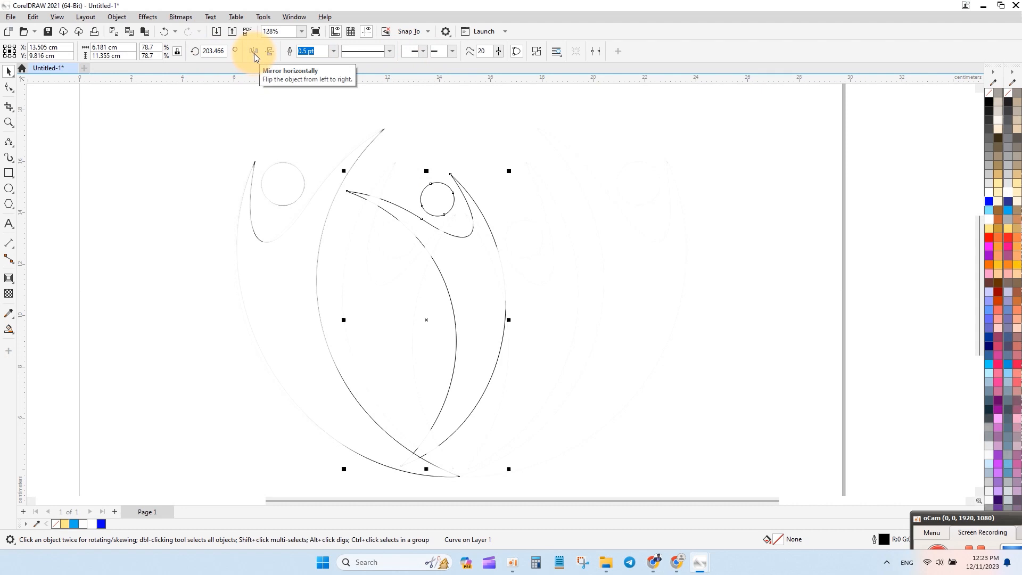
click(254, 53)
click(758, 251)
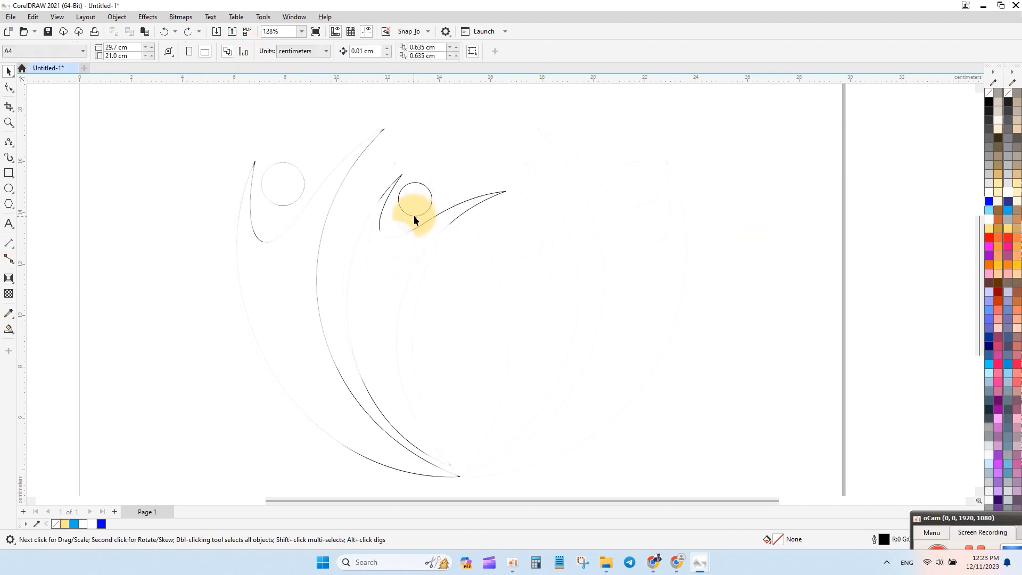
Scale the smaller figure to about 67.6% and rotate it counterclockwise to about 1.7 degrees.
click(401, 230)
drag(509, 173, 488, 191)
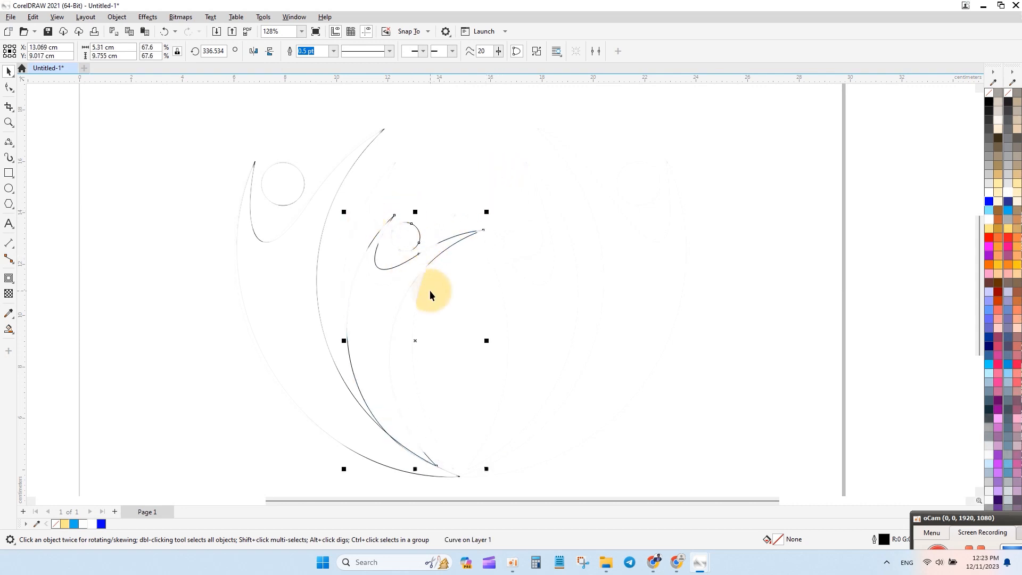
click(417, 276)
drag(489, 474, 505, 441)
Rotate the smaller figure to about 344.8 degrees and position its bottom tip just inside the larger figure's tip.
click(175, 332)
drag(342, 292, 393, 267)
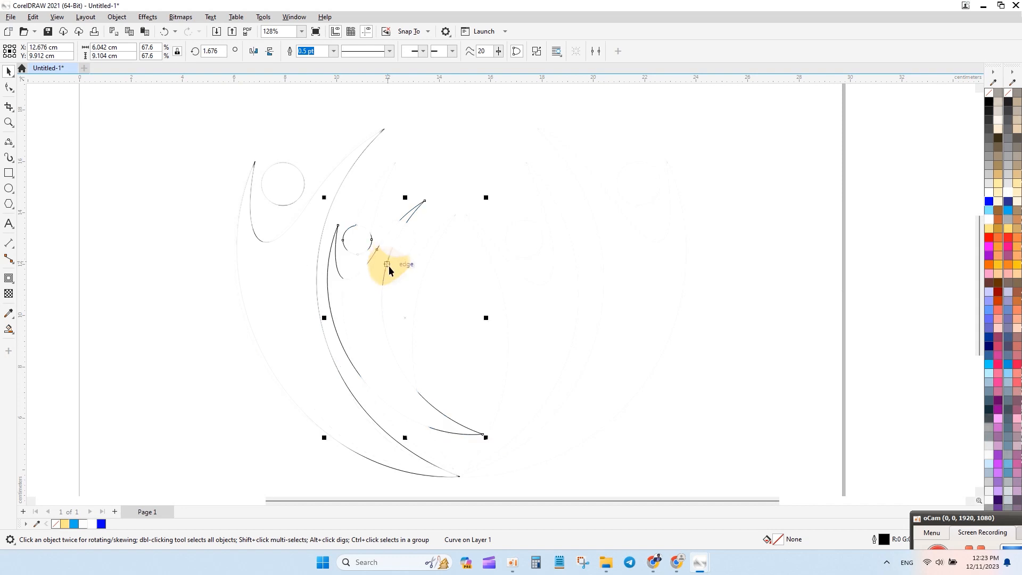
click(443, 414)
drag(486, 440, 486, 445)
click(431, 370)
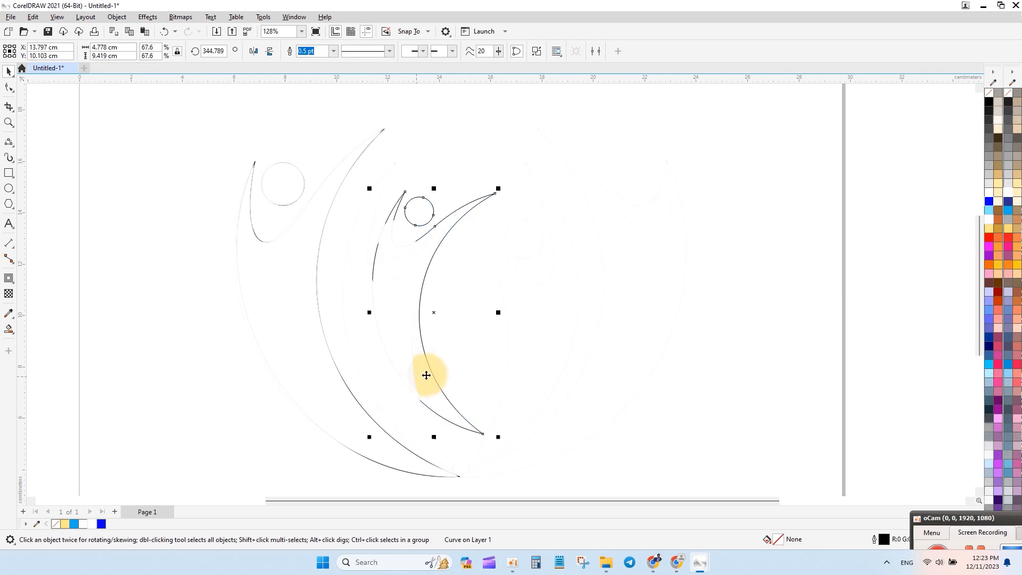
drag(432, 371, 403, 406)
Select both figures and create a horizontally mirrored copy so the inner figures' longer arm tips meet in the middle.
scroll(360, 382, down, 3)
shift+click(306, 320)
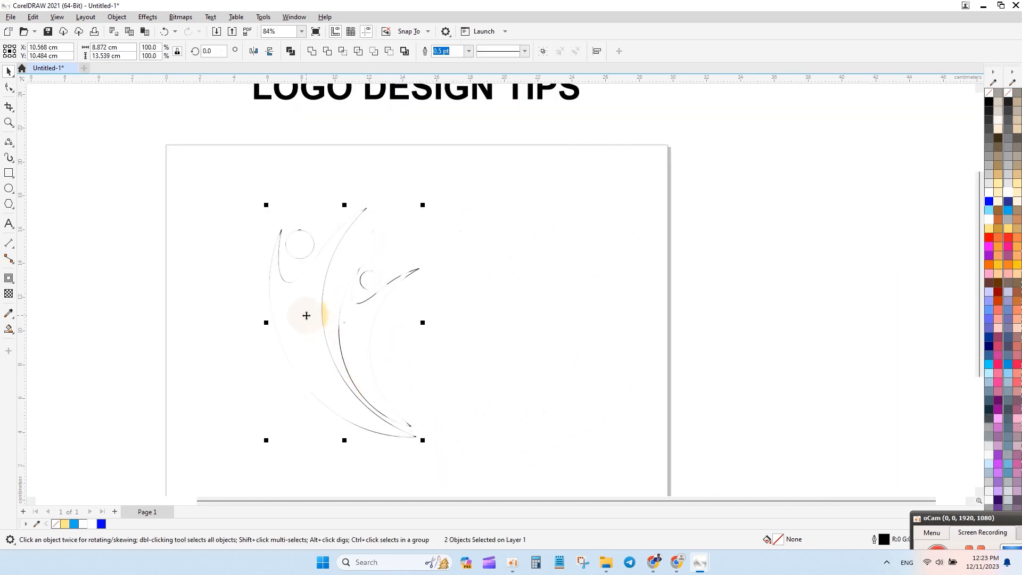
drag(371, 351, 353, 341)
drag(250, 311, 556, 314)
click(682, 342)
Move all four figures together off the page to the empty area on its right.
scroll(373, 264, down, 2)
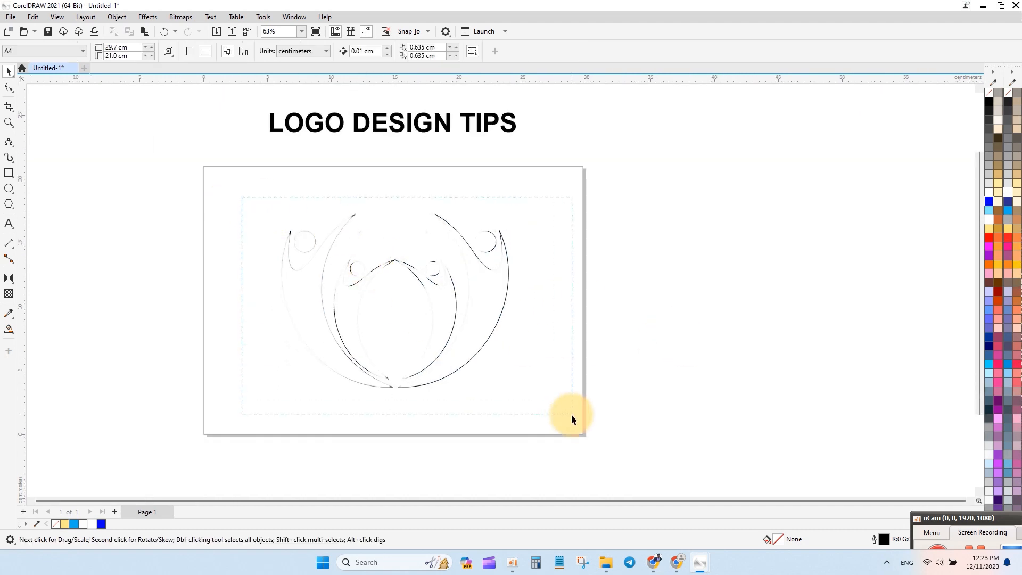
drag(412, 314, 568, 339)
click(717, 346)
drag(386, 455, 385, 462)
click(759, 342)
Fill the left outer figure with blue and the left inner figure with red.
click(434, 310)
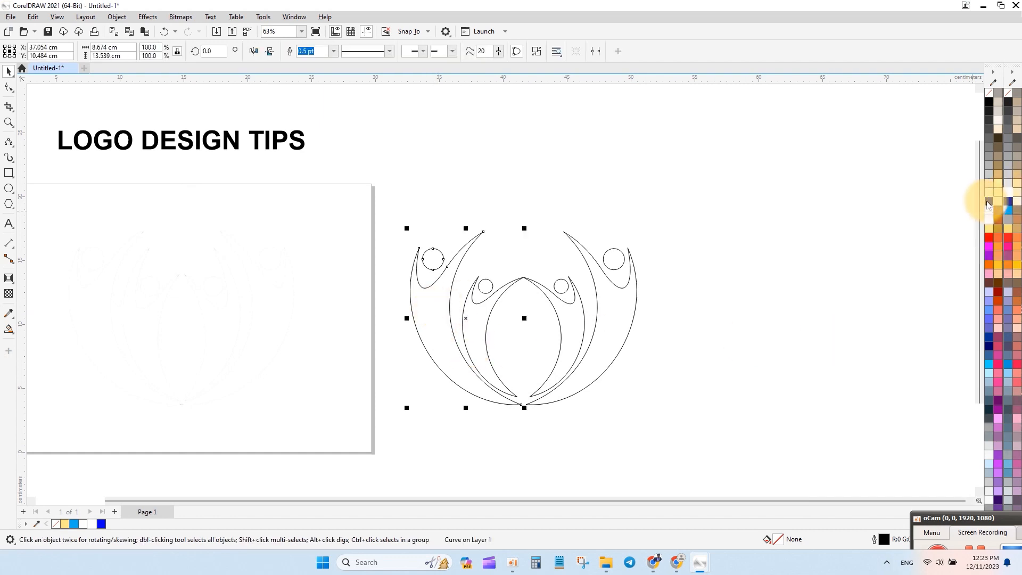
click(989, 203)
click(749, 235)
click(482, 316)
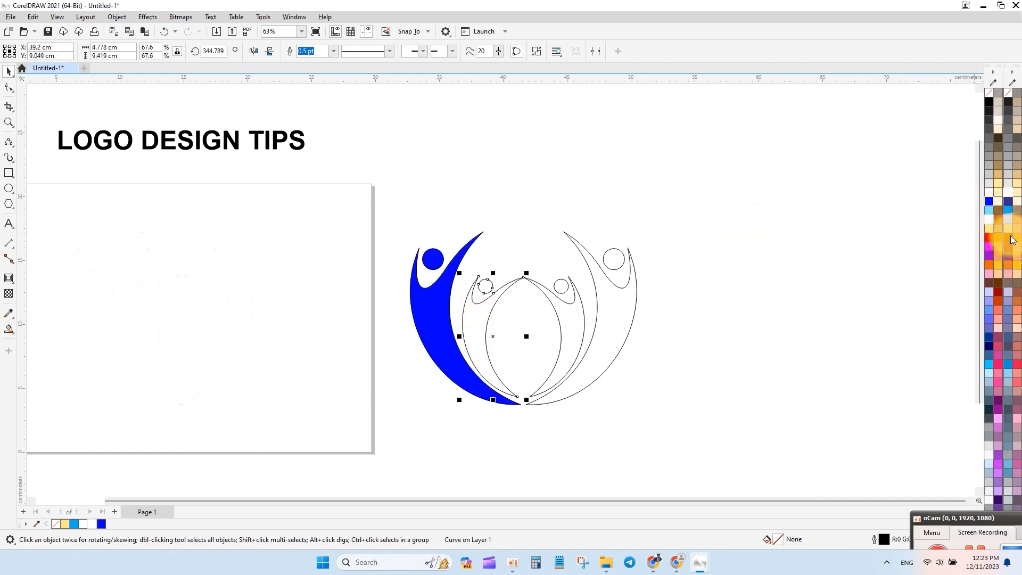
click(989, 238)
click(648, 273)
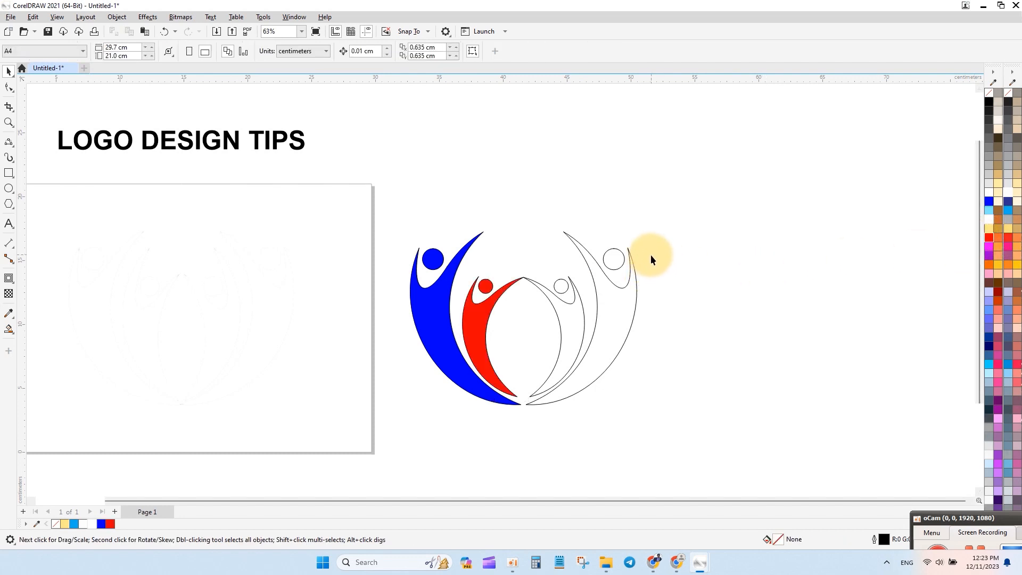
Fill the right outer figure with blue and the right inner figure with red.
click(630, 302)
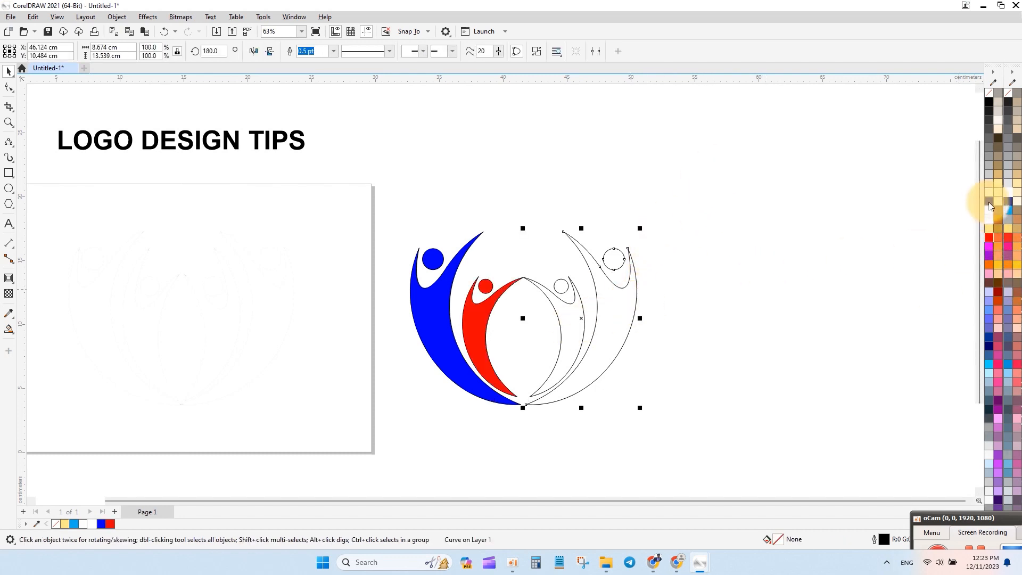
click(989, 202)
click(564, 327)
click(564, 327)
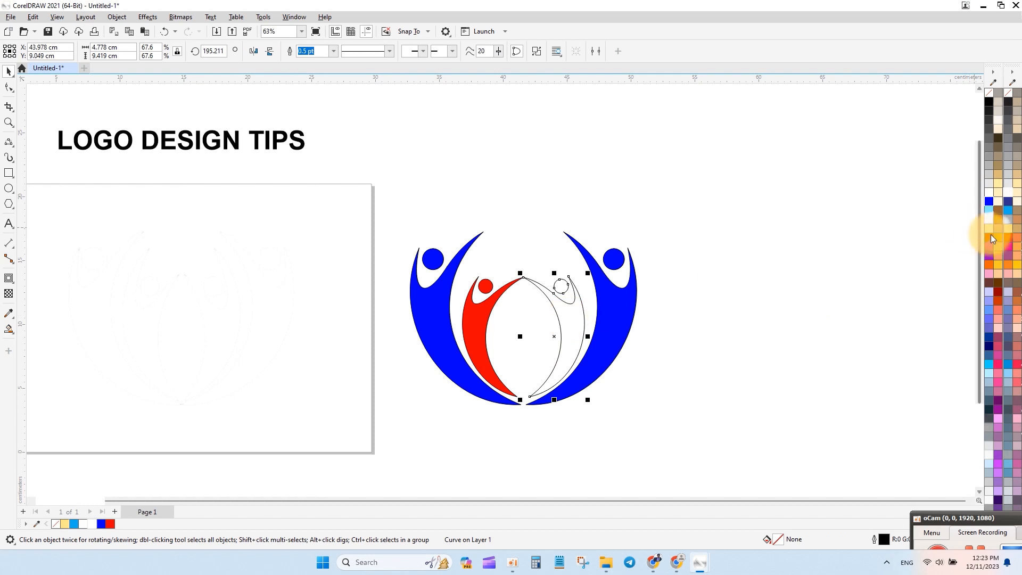
click(989, 236)
click(462, 228)
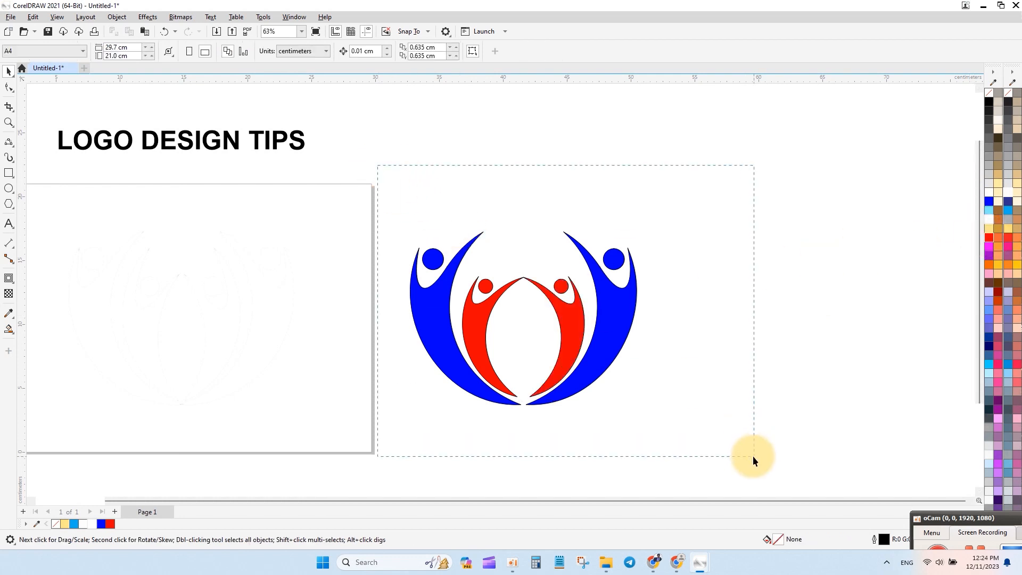
Remove the outlines from all four figures by setting the outline width to None.
drag(753, 455, 752, 455)
click(471, 52)
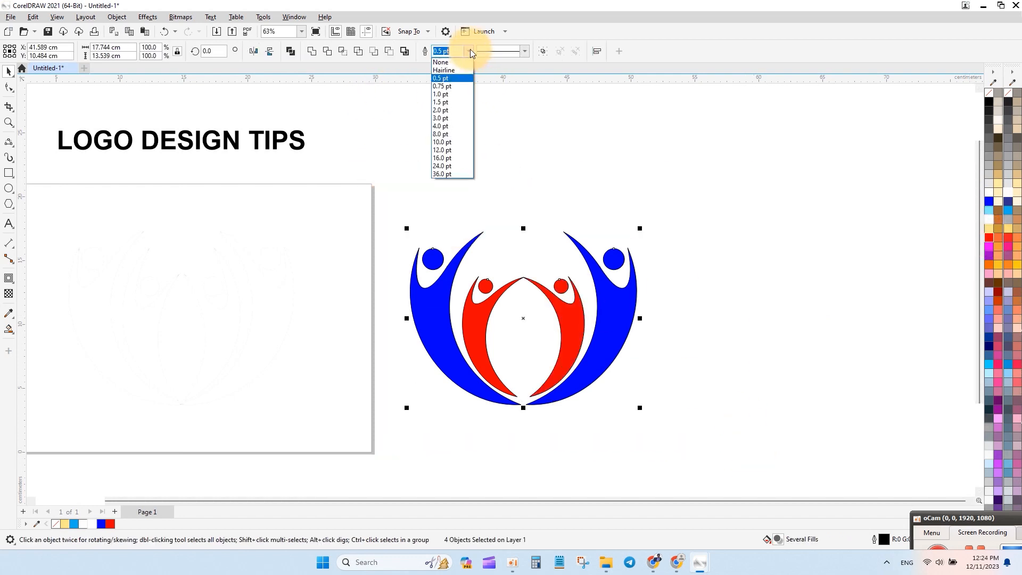
click(458, 64)
click(711, 222)
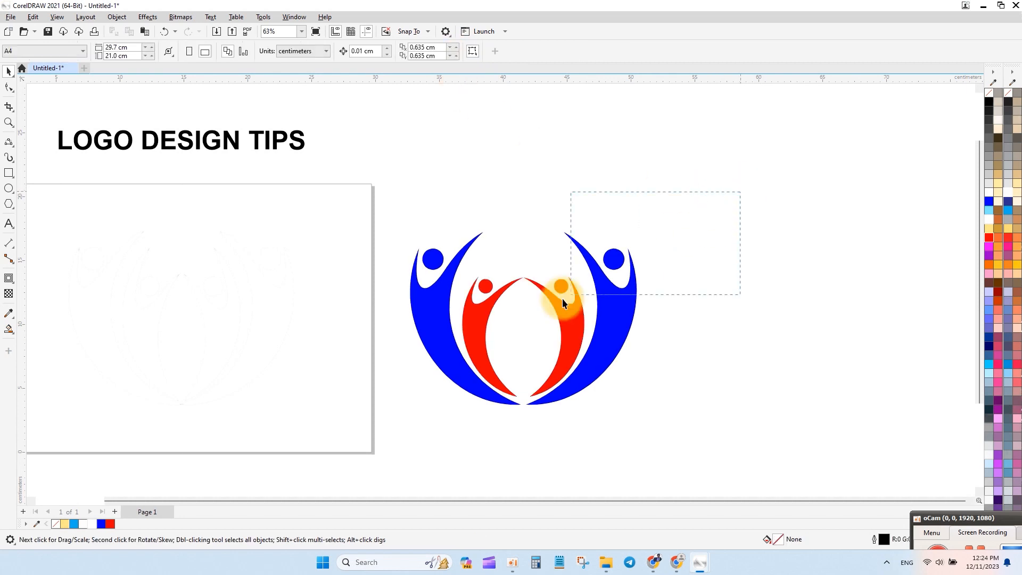
Move all four figures together higher up in the empty area beside the page and enlarge them proportionally.
drag(336, 451, 336, 451)
drag(602, 304, 638, 201)
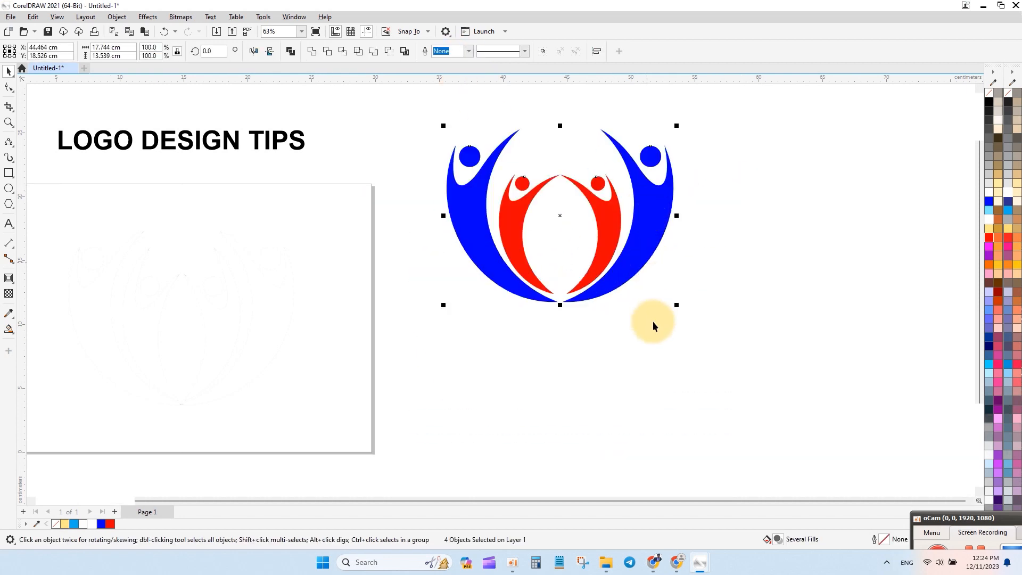
drag(677, 310, 722, 343)
Copy the LOGO DESIGN TIPS title beneath the figures and replace its text with "your company name" and, on a second line, "your company slogan".
click(250, 145)
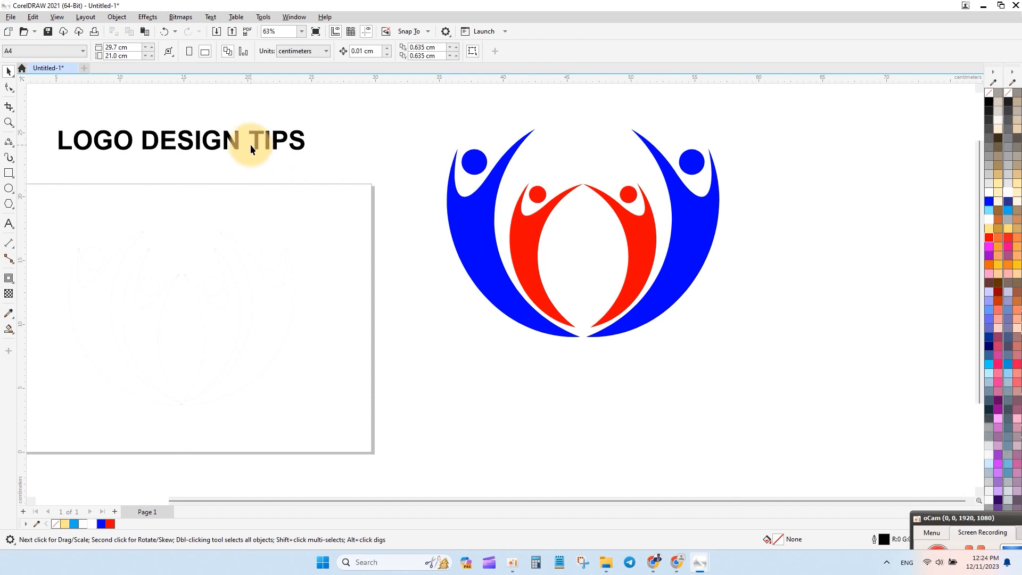
drag(284, 158, 681, 368)
right_click(680, 368)
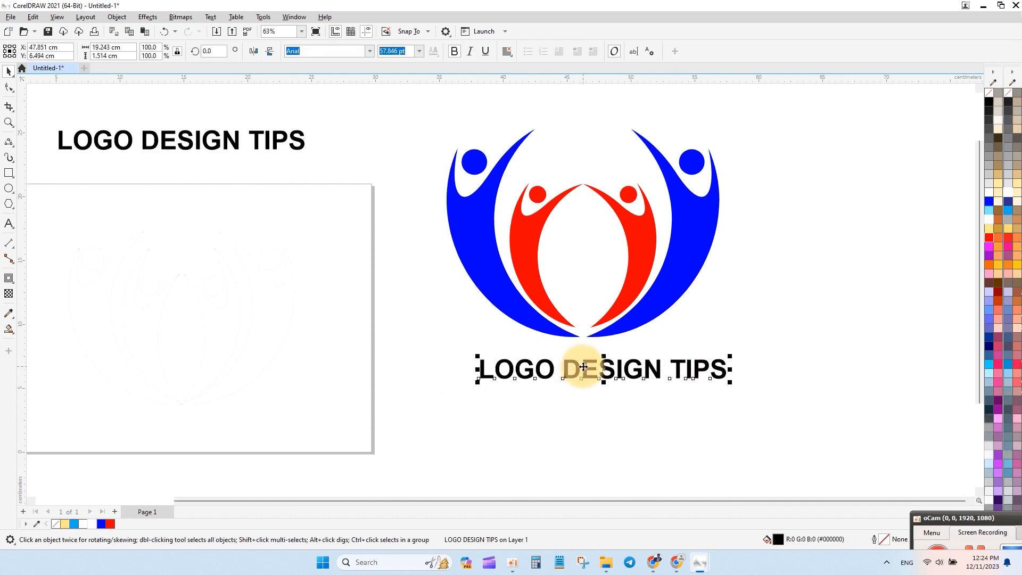
triple_click(584, 367)
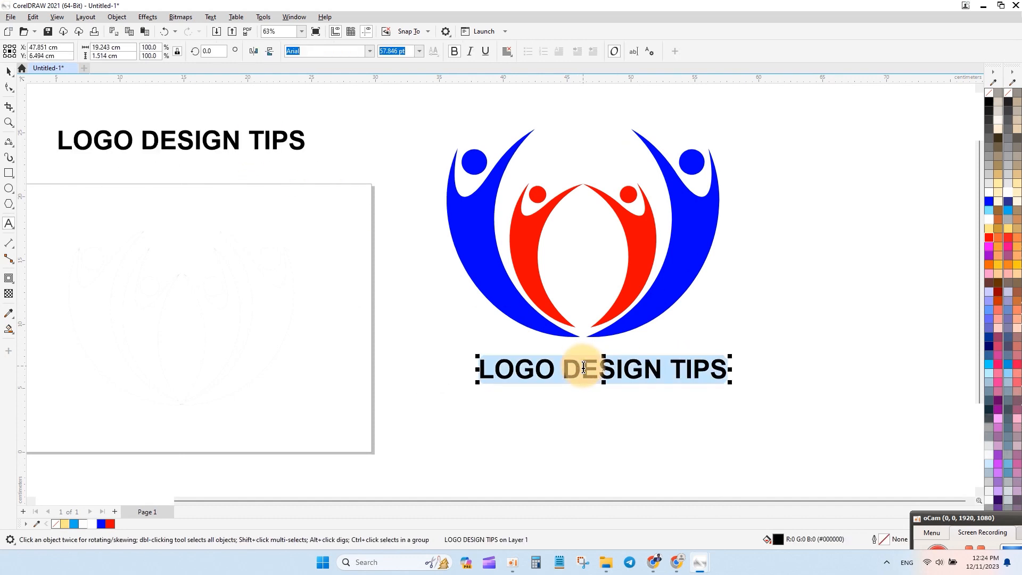
text(your c)
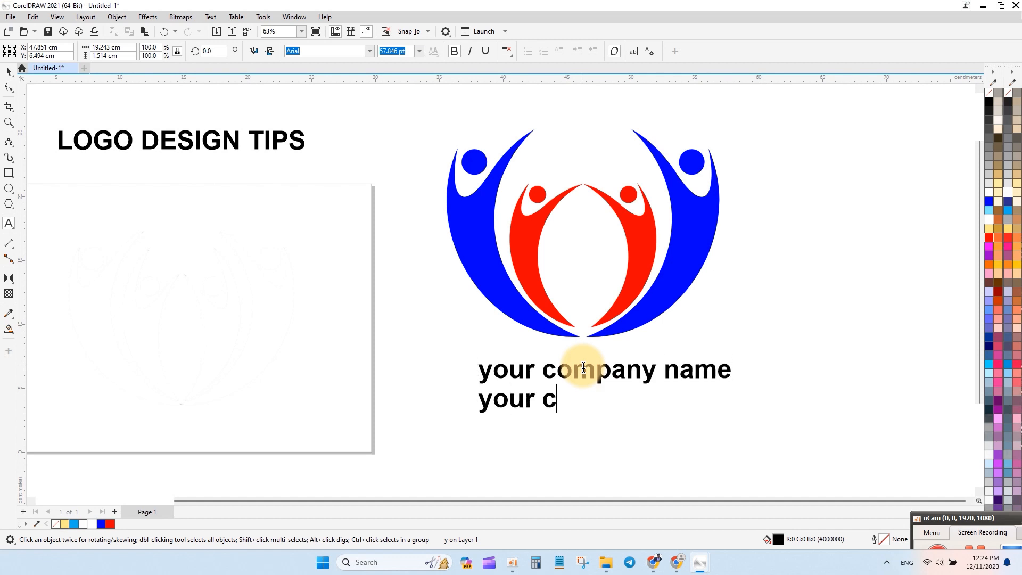
text(ompany slogan)
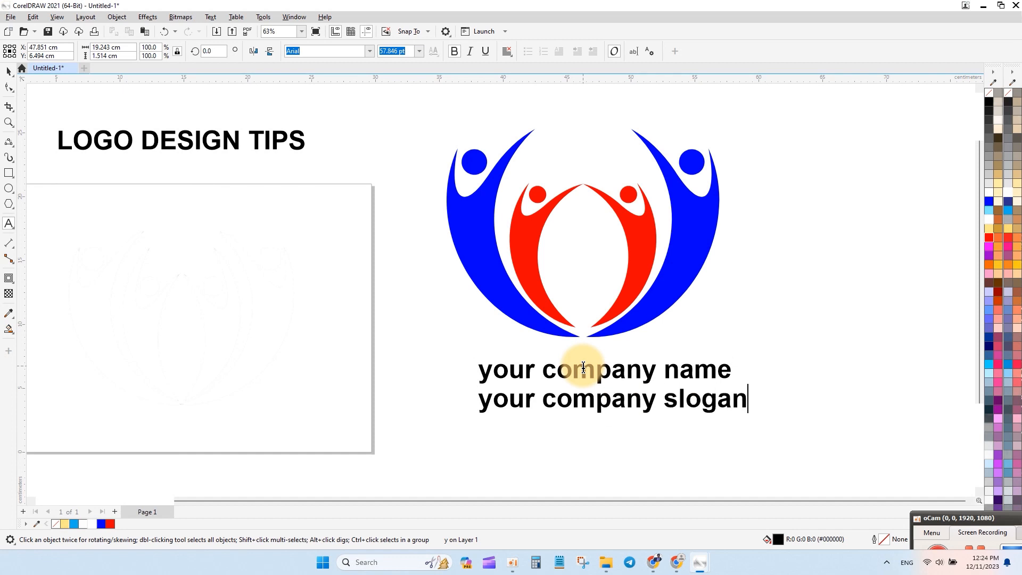
Remove the bold from the "your company slogan" line and center-align the two-line text.
drag(476, 402, 825, 430)
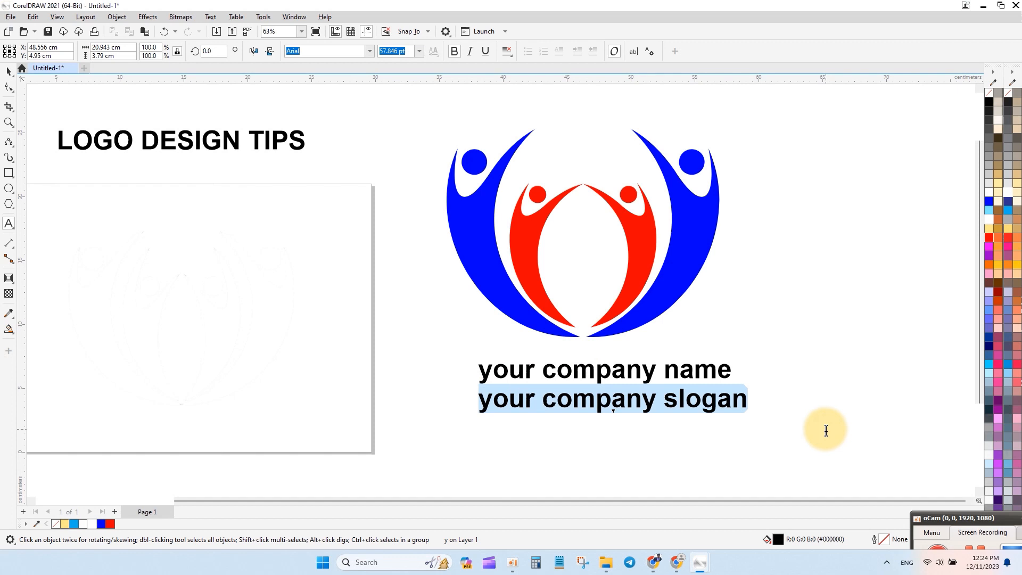
click(456, 50)
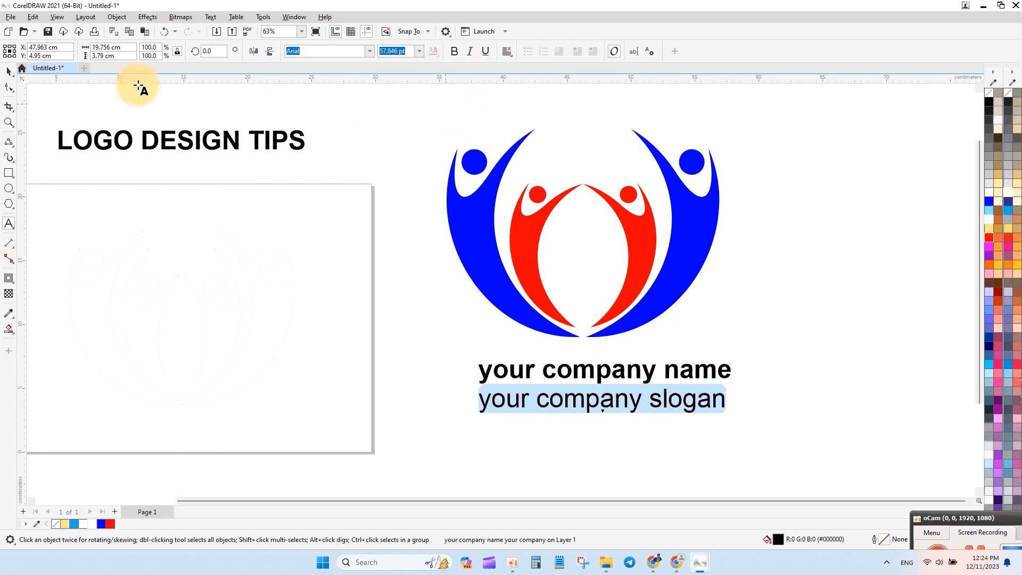
click(8, 72)
click(508, 51)
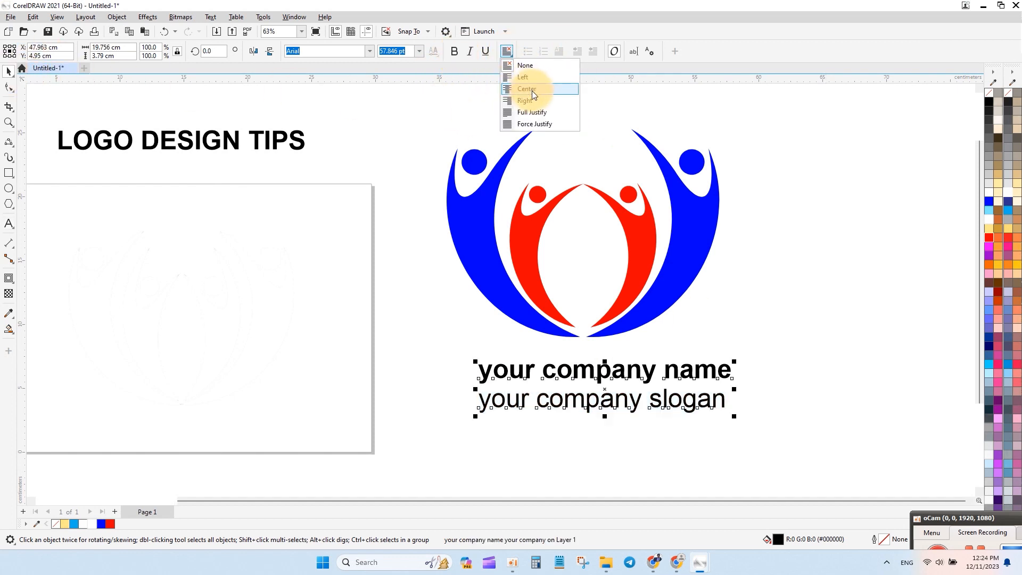
click(526, 89)
click(791, 340)
Scale the two-line text down to about 17.7 cm wide and move it up close beneath the figures.
click(723, 368)
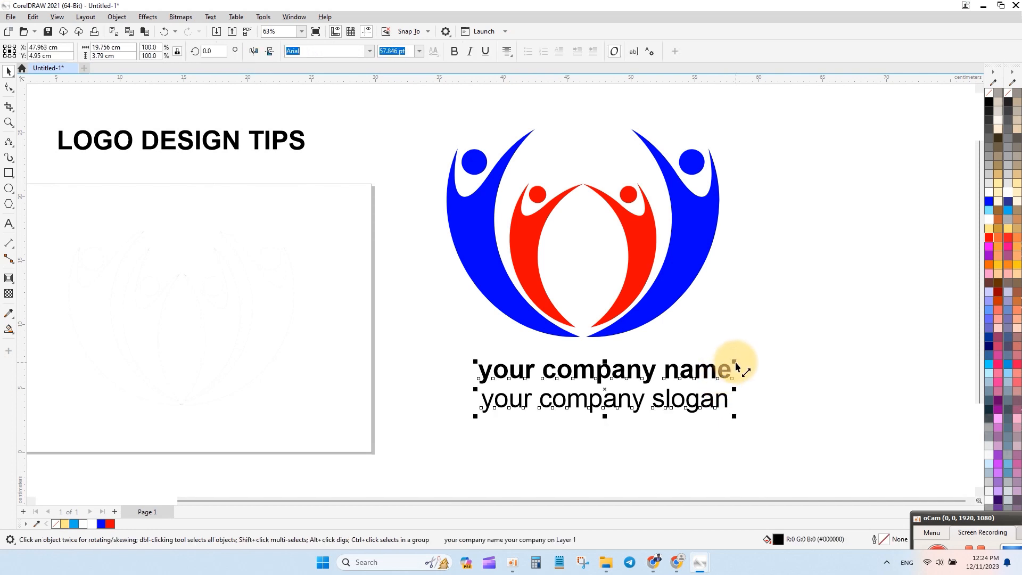
drag(736, 361, 725, 367)
drag(613, 388, 599, 367)
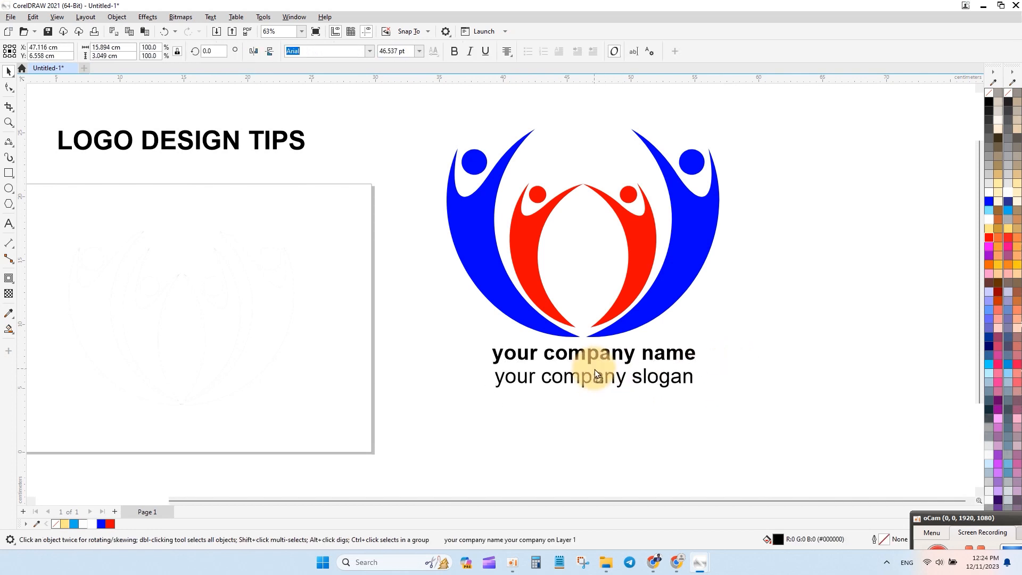
drag(704, 341, 711, 338)
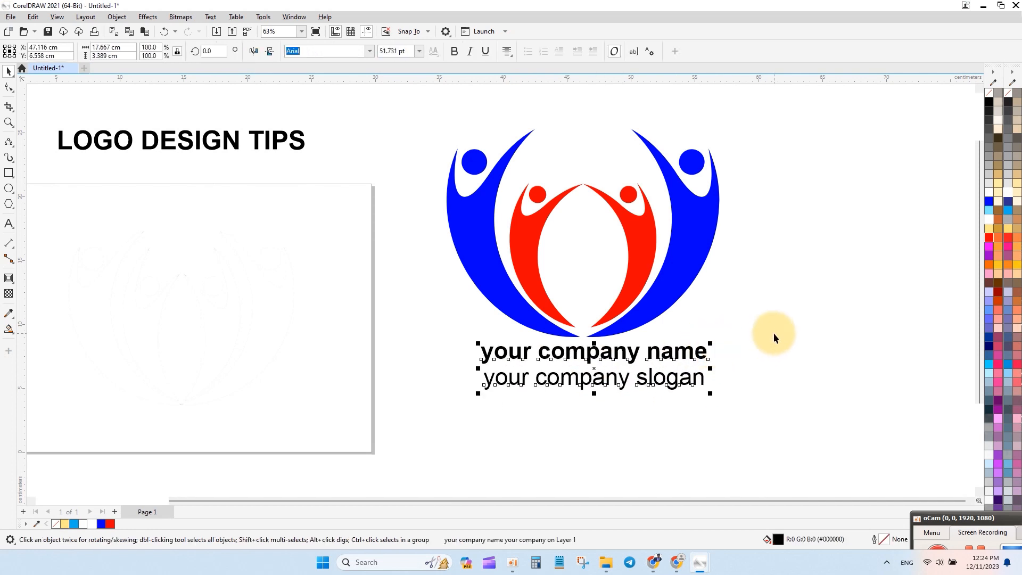
click(774, 334)
double_click(493, 378)
drag(481, 378, 742, 370)
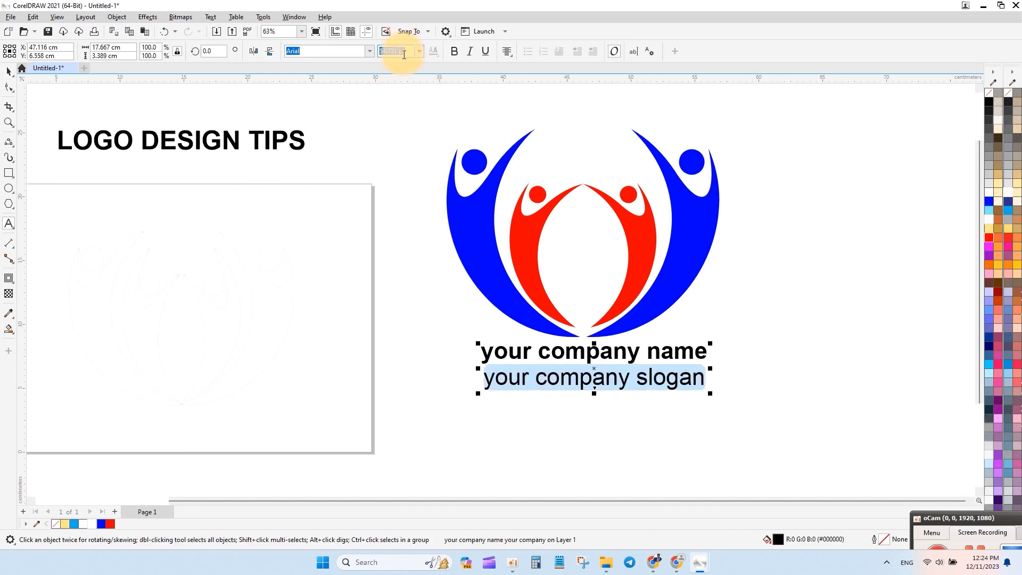
key(Escape)
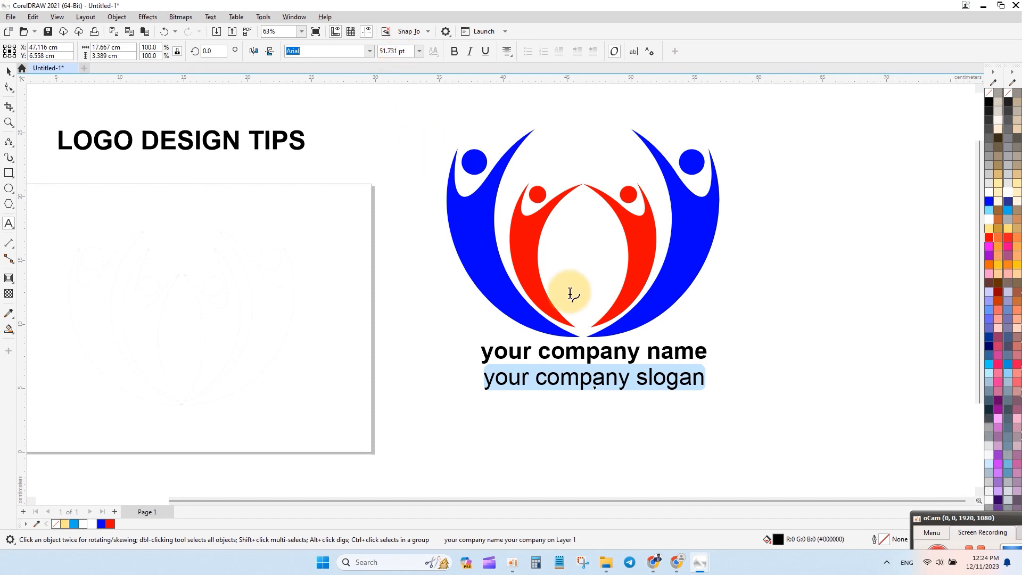
click(645, 376)
drag(480, 378, 675, 389)
text(30n)
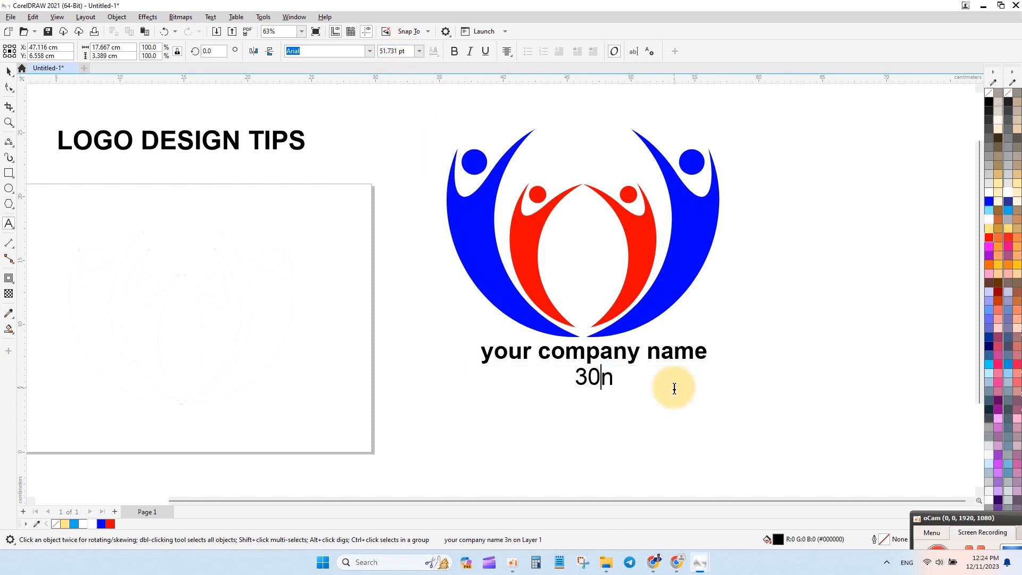
key(ctrl+z)
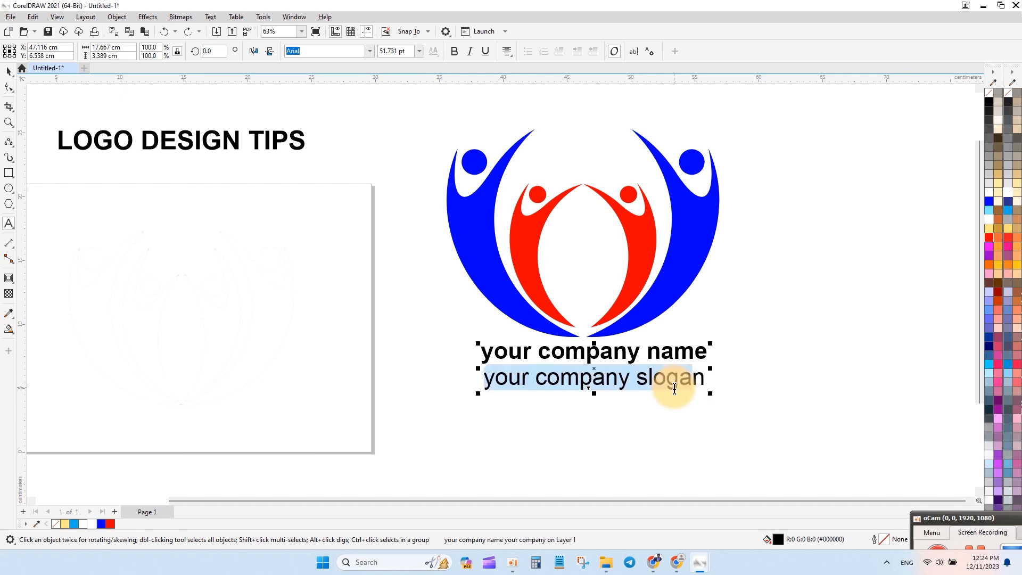
Set the font size of the "your company slogan" line to 30 pt.
drag(482, 386, 801, 404)
click(388, 52)
text(30)
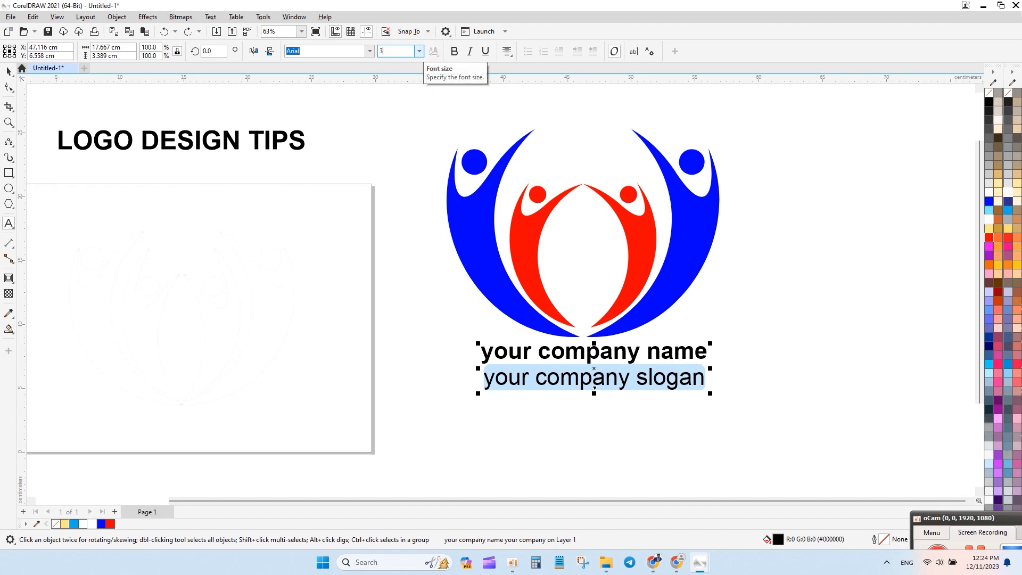
key(Return)
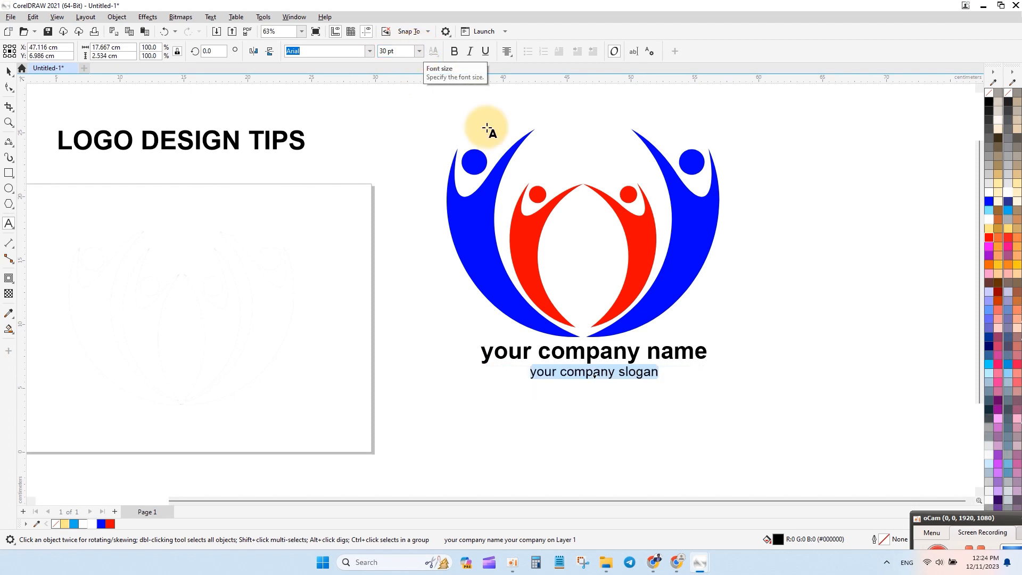
click(8, 71)
click(845, 365)
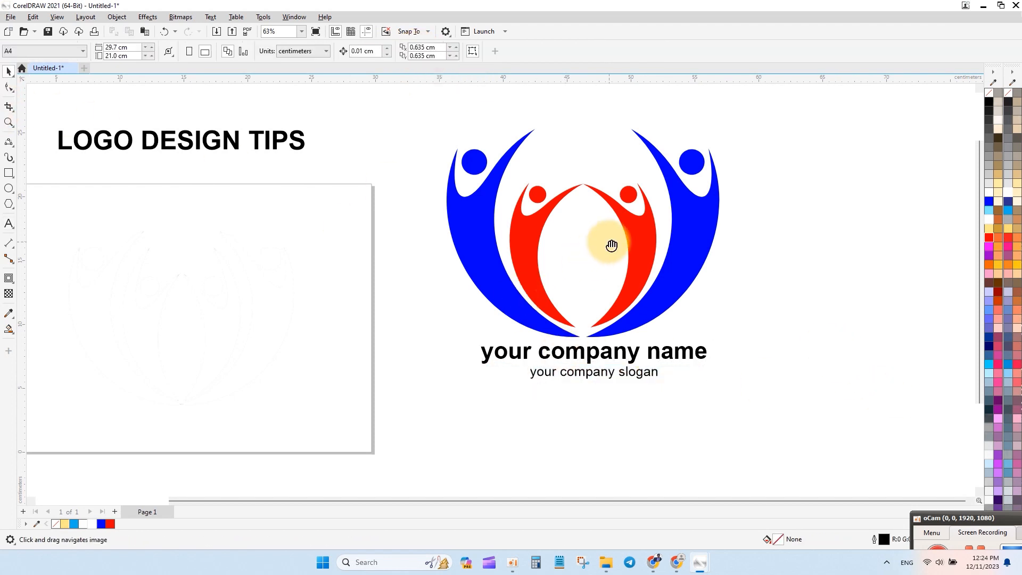
Place a copy of the LOGO DESIGN TIPS title below the company slogan.
scroll(576, 295, down, 2)
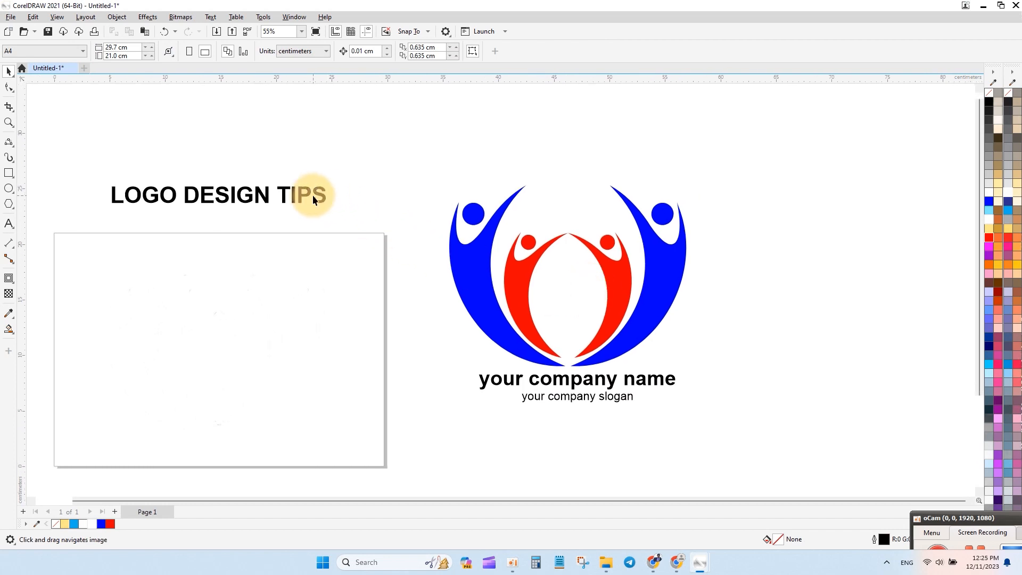
scroll(505, 314, up, 1)
scroll(575, 282, up, 1)
mouse_move(568, 319)
mouse_down()
mouse_move(573, 292)
mouse_move(556, 316)
mouse_up()
scroll(566, 327, down, 1)
drag(251, 153, 673, 427)
right_click(673, 428)
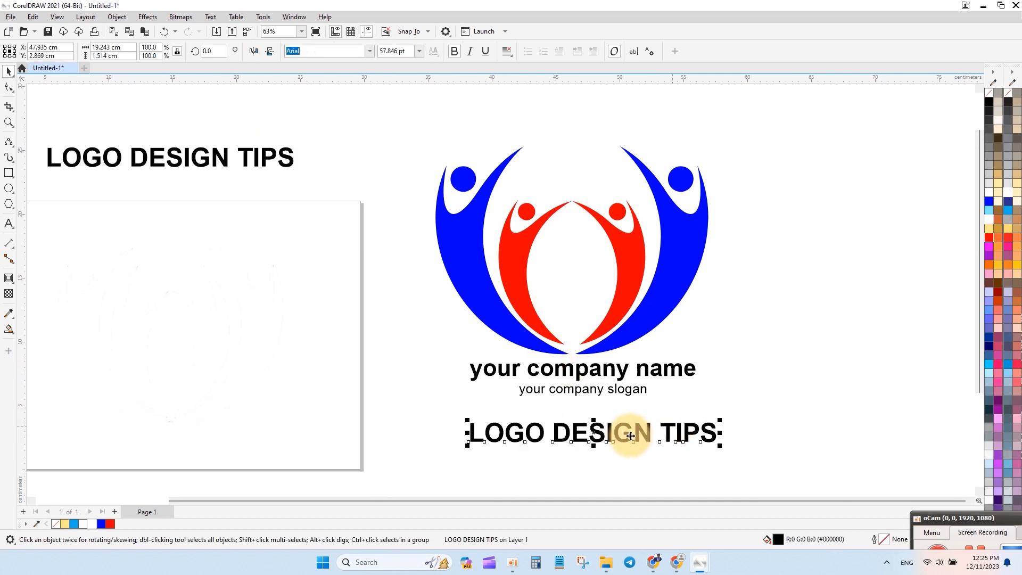
Replace the text of the title copy below the slogan with "Done Thanks for watching".
key(ctrl+a)
text(Don)
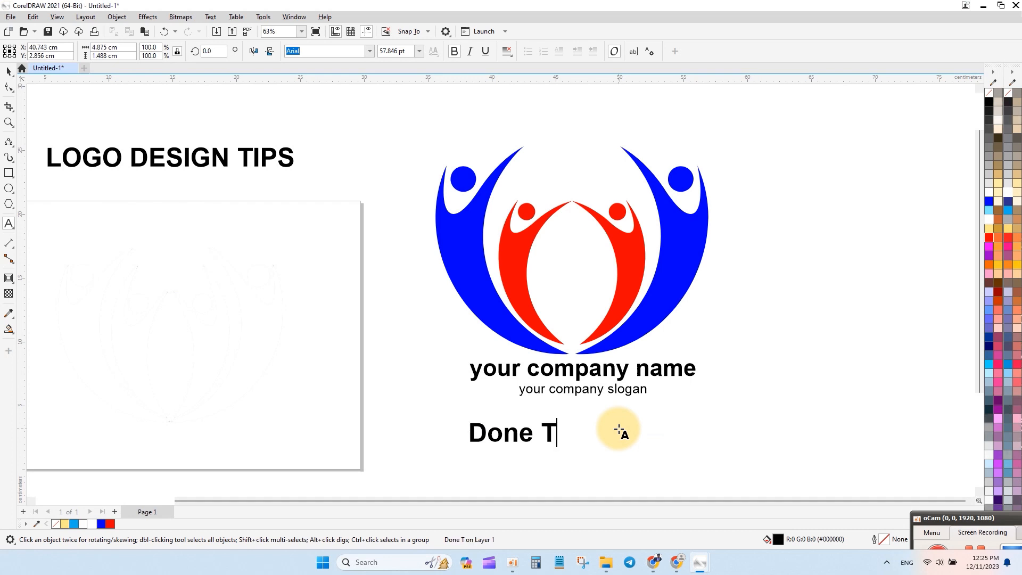
text(e Thanks for watch)
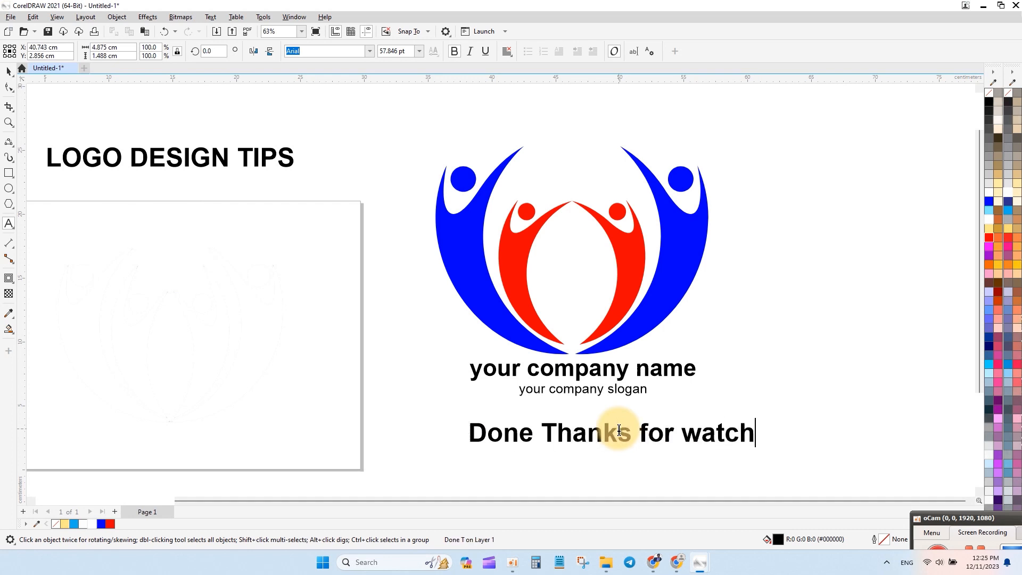
click(9, 72)
click(786, 310)
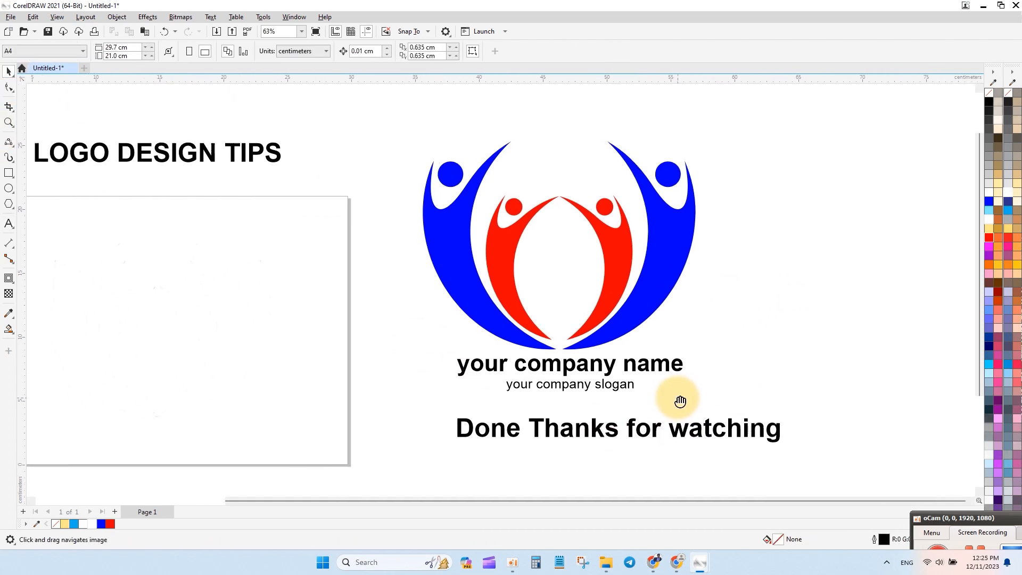